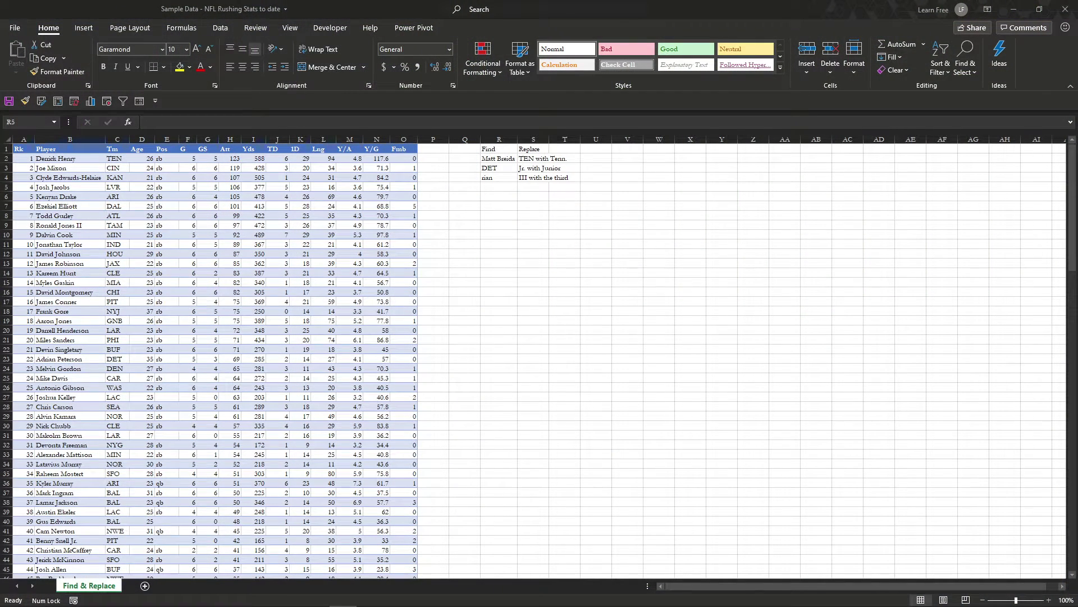
Step: Scroll to the top of the table and select the Player column, then cell D5
ctrl+scroll(176, 183, up, 1)
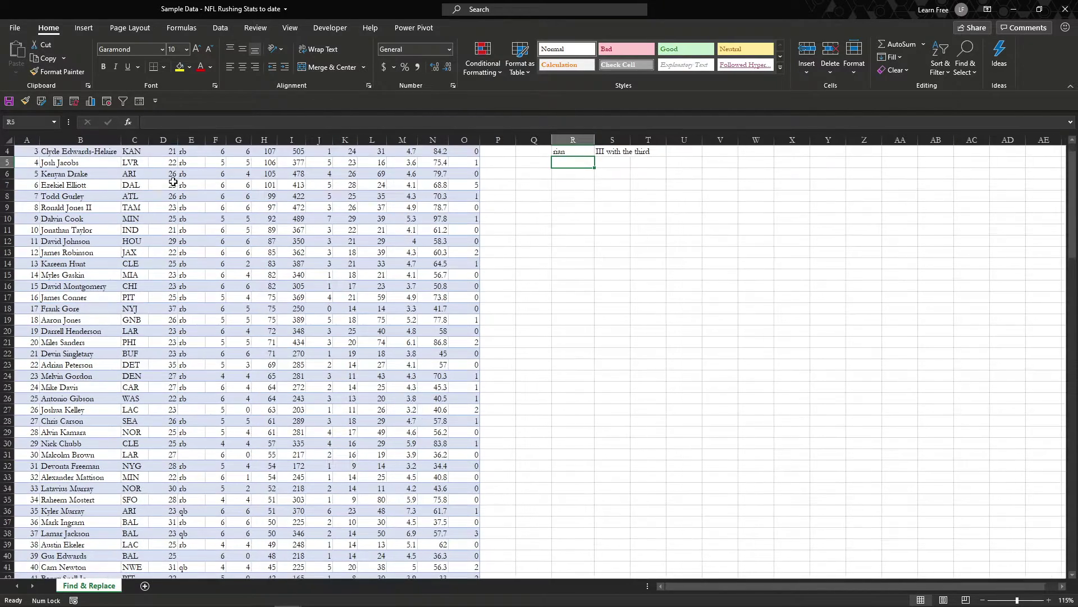
ctrl+scroll(230, 216, up, 1)
scroll(229, 215, up, 1)
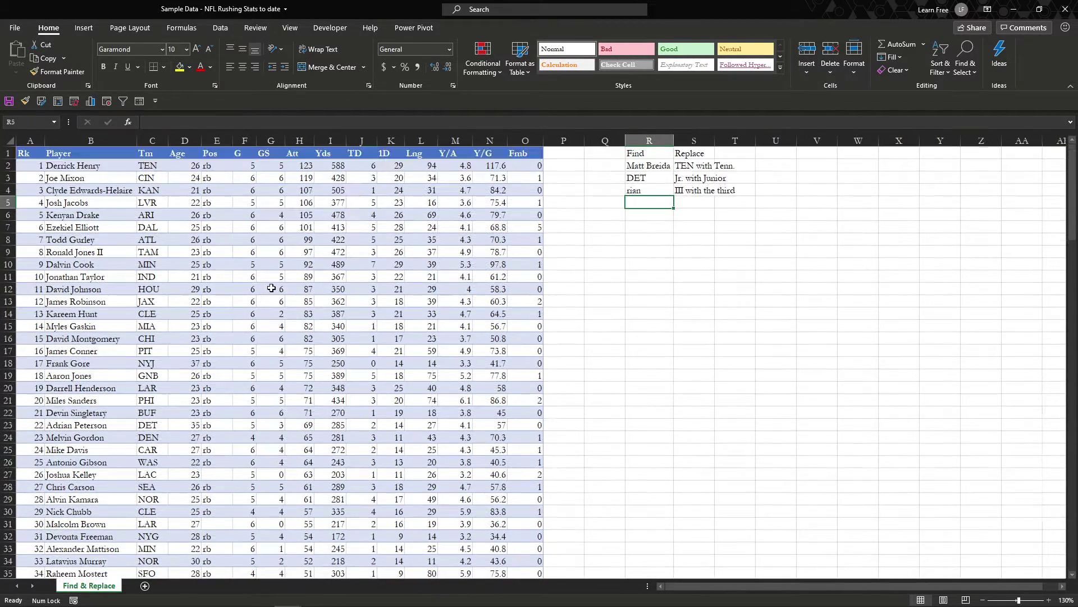
click(115, 218)
key(ctrl+space)
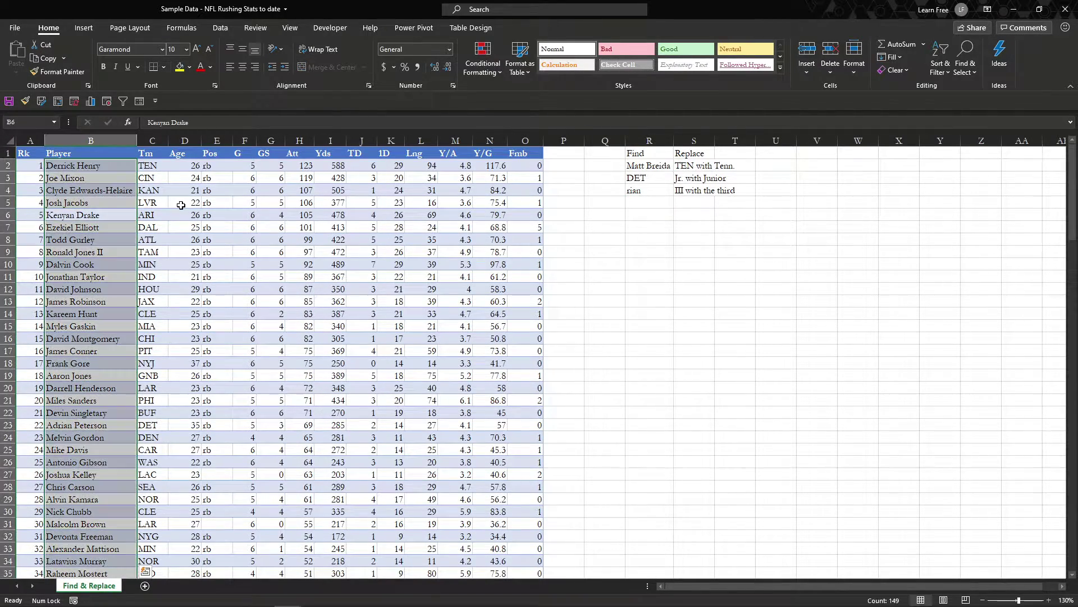
click(181, 200)
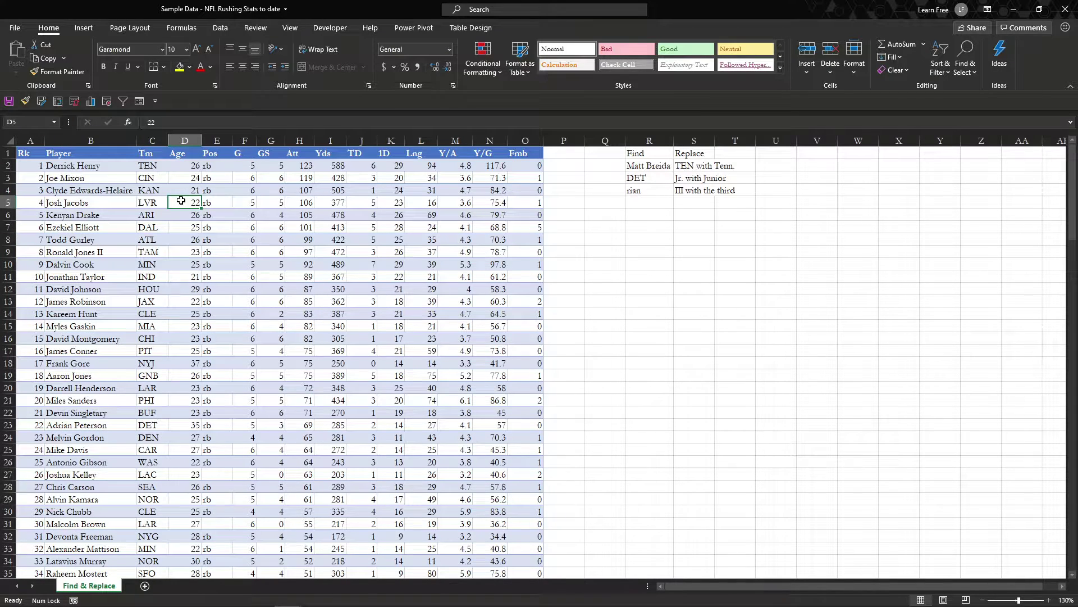
Step: Make the Find heading in R1 of the lookup list bold
click(649, 164)
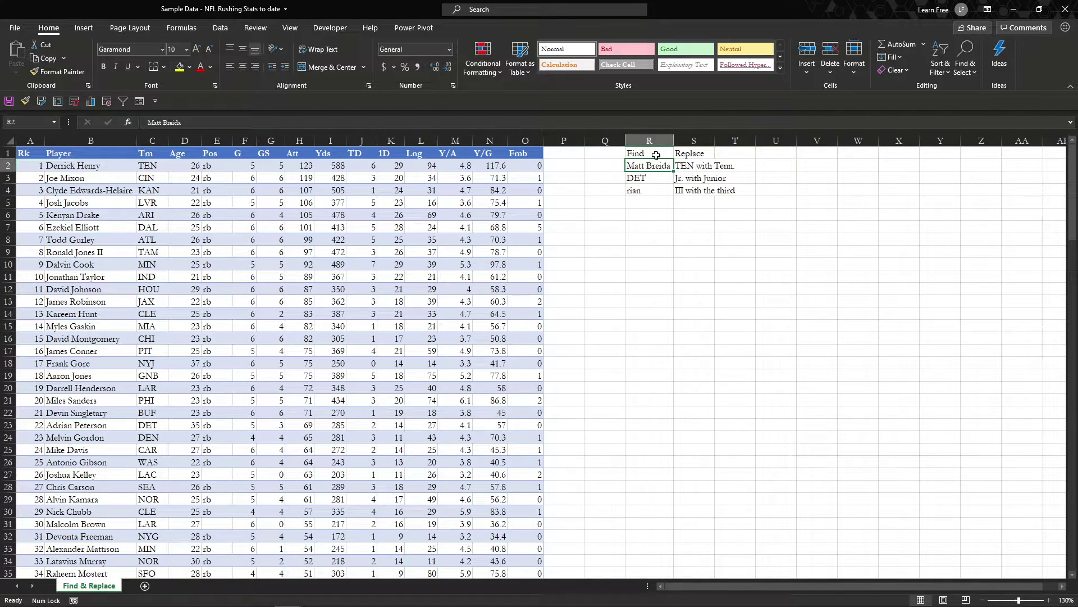
click(656, 153)
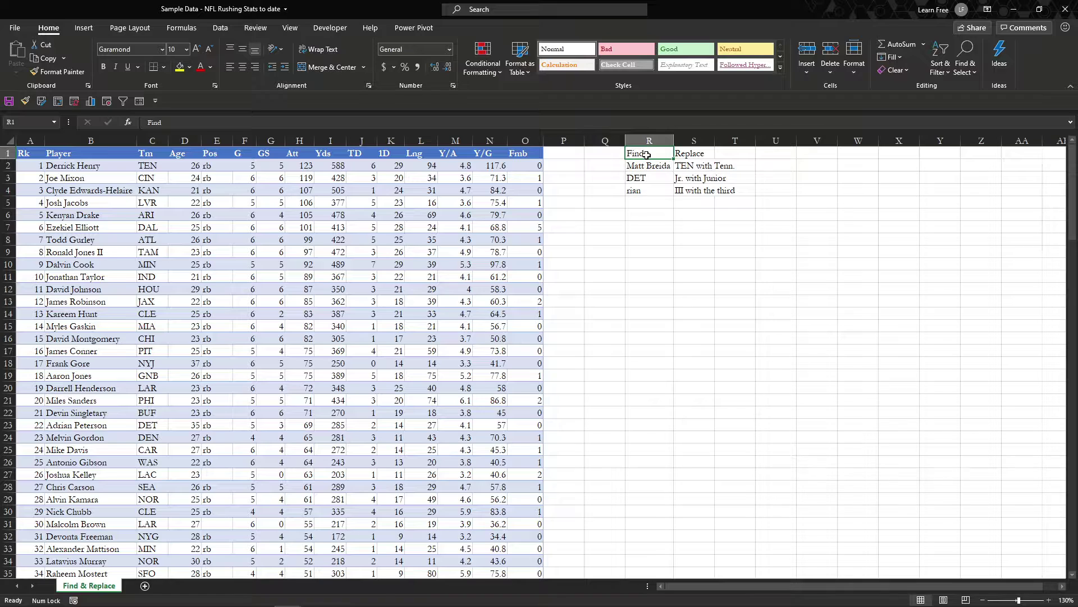
key(ctrl+b)
click(647, 164)
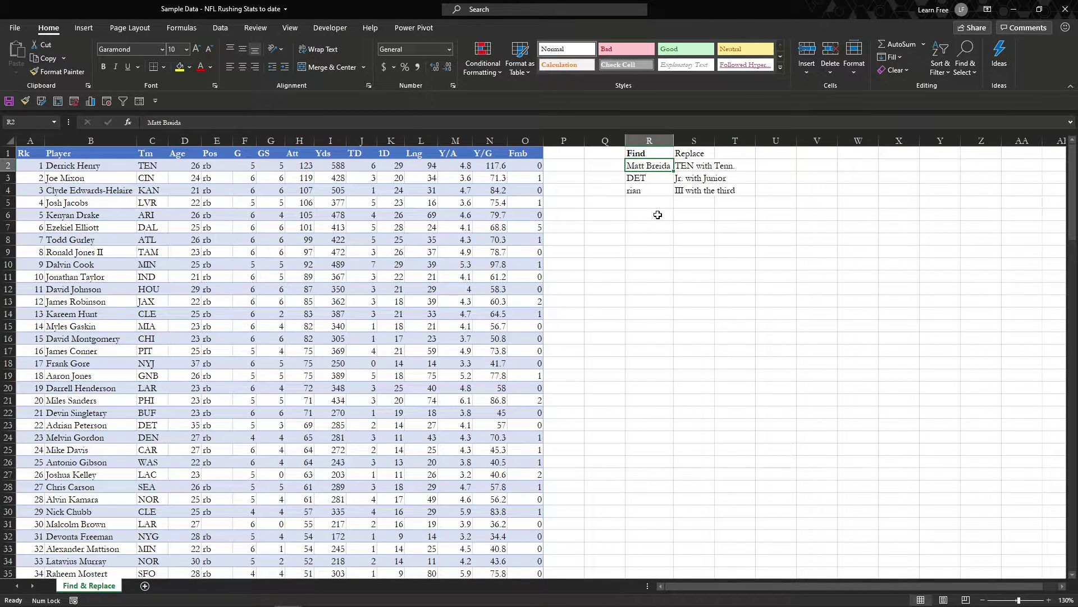
click(640, 207)
click(630, 254)
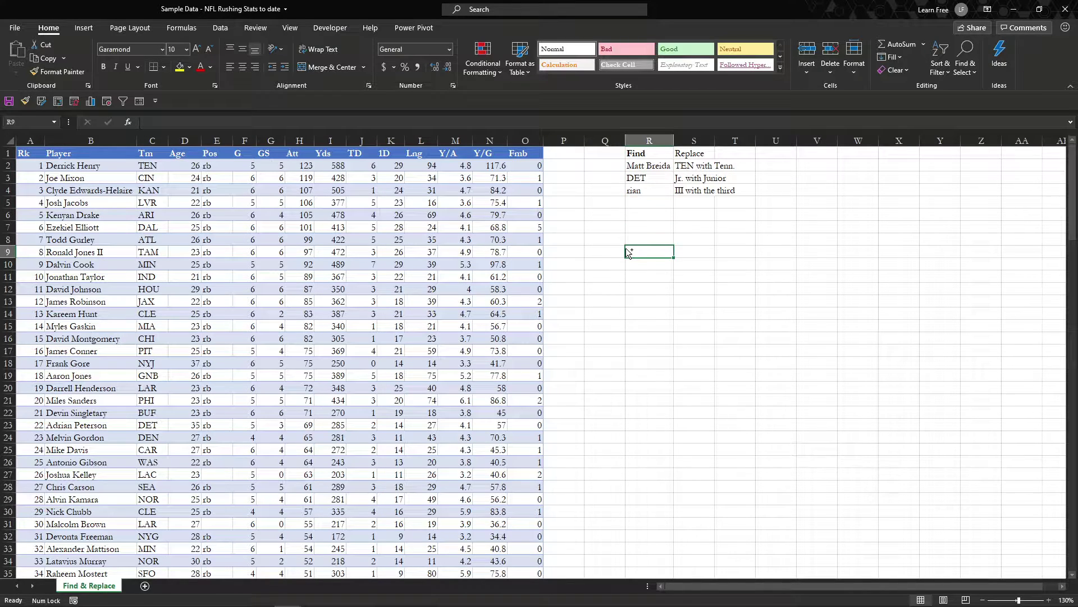
Step: Open Find and search for Matt Breida, copied from R2
key(ctrl+f)
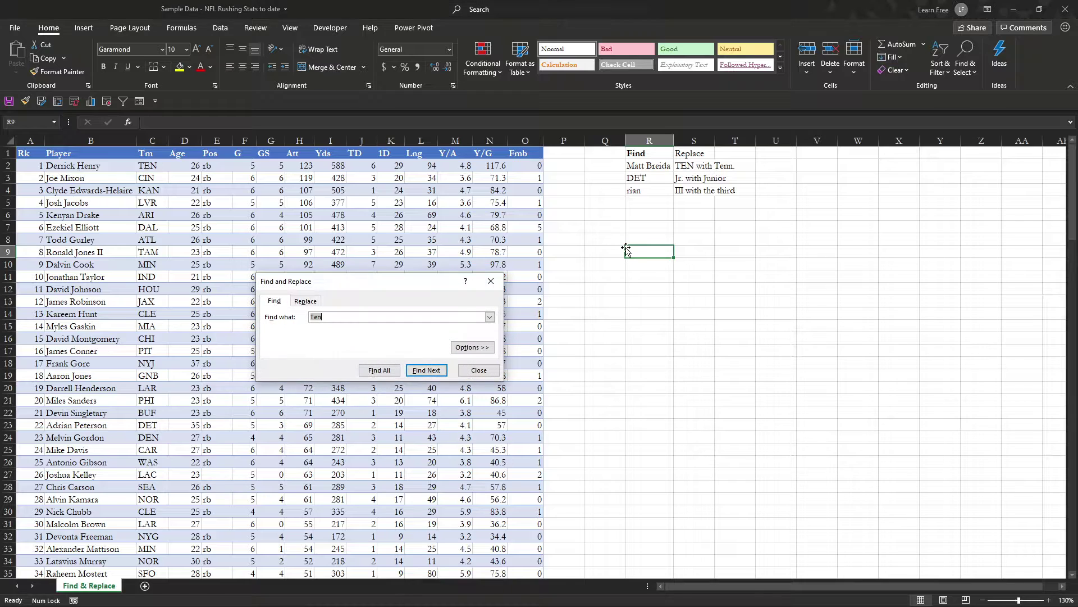
click(646, 165)
key(ctrl+c)
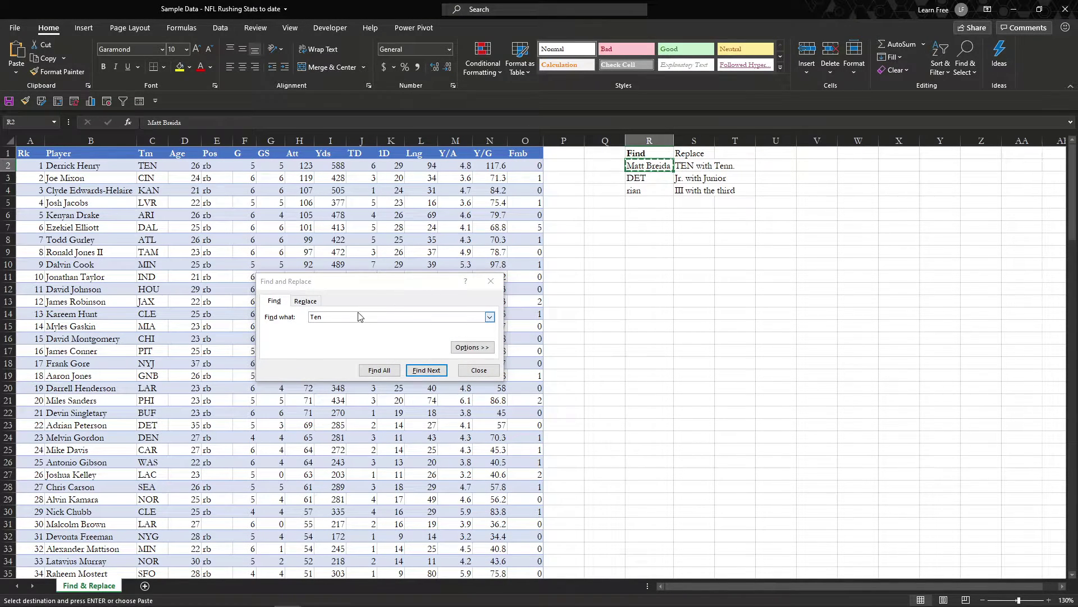
click(358, 317)
key(ctrl+v)
click(420, 372)
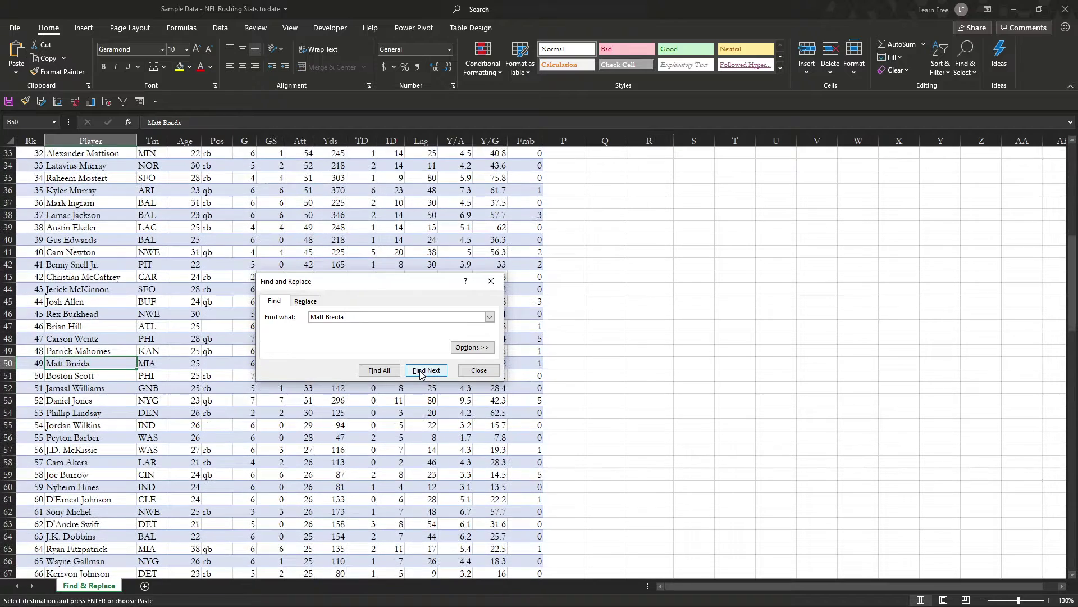
Step: Search for 'Matt' and step through the matching player names
click(90, 264)
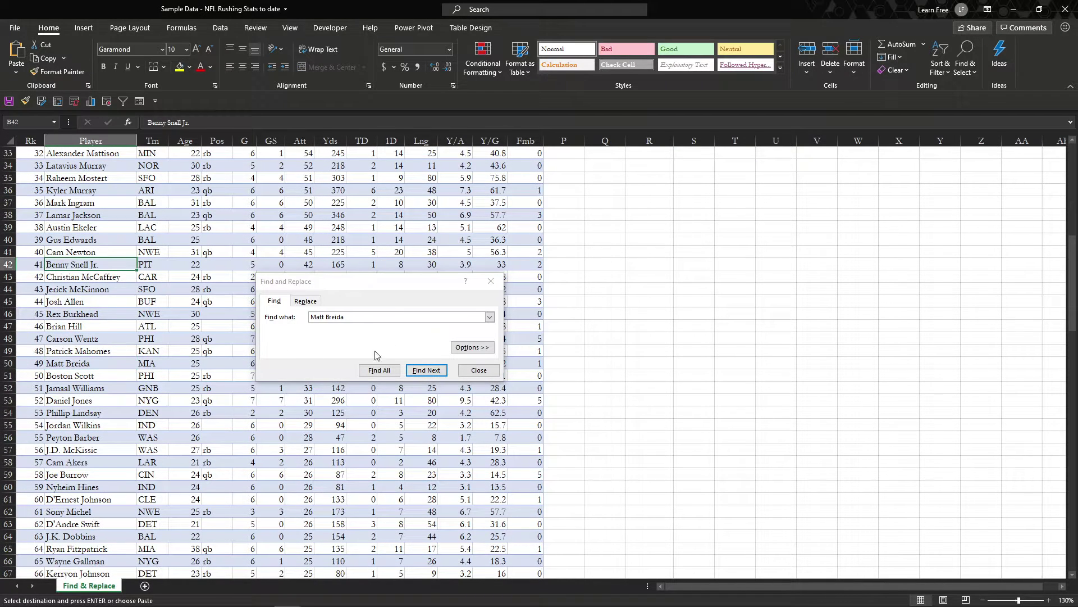
click(351, 318)
drag(351, 318, 307, 318)
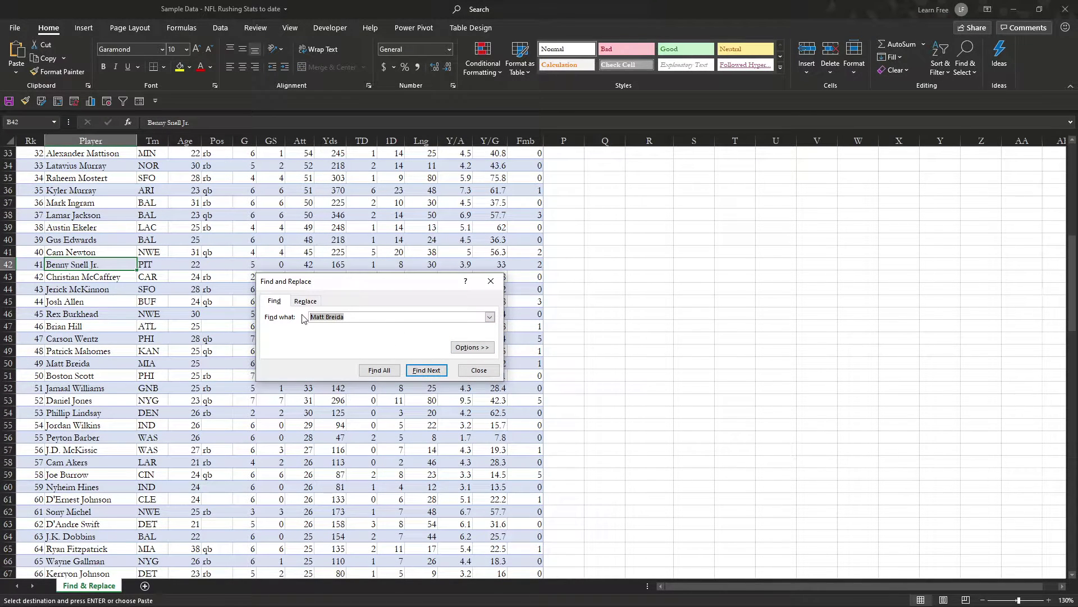
text(Matt)
key(Return)
key(Return)
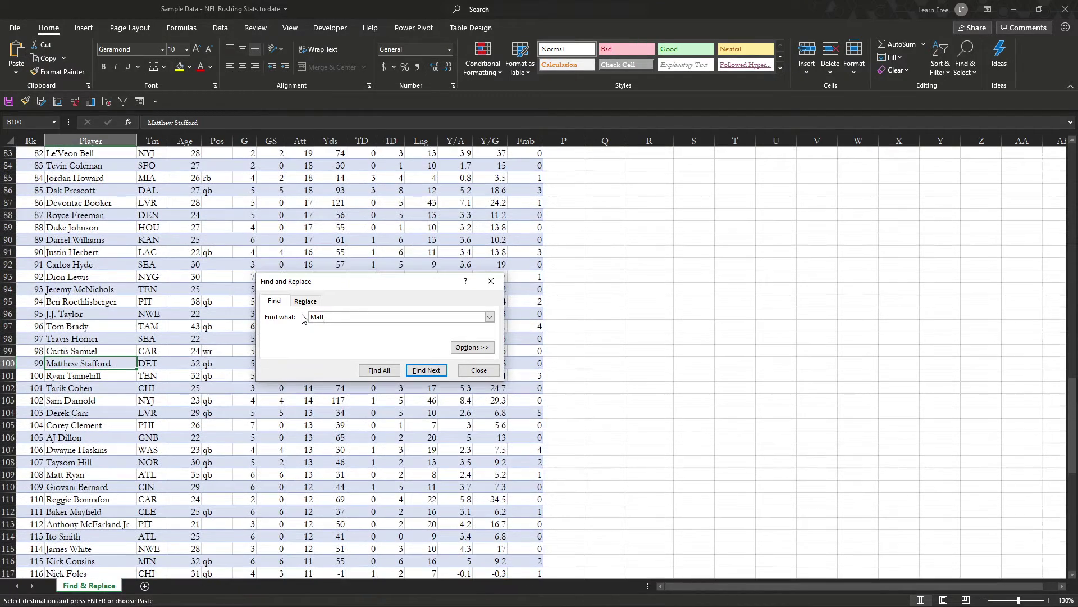
Step: Change the search term to 'Brei' to locate the player entry in B50
key(Return)
key(Return)
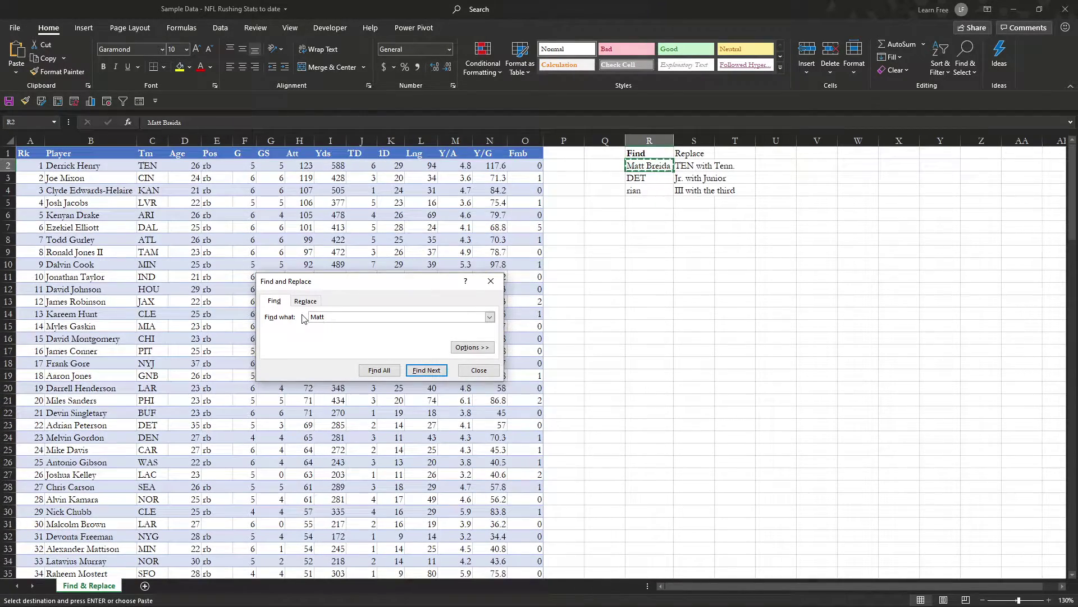
key(BackSpace)
key(BackSpace)
key(BackSpace)
key(BackSpace)
text(Brei)
key(Return)
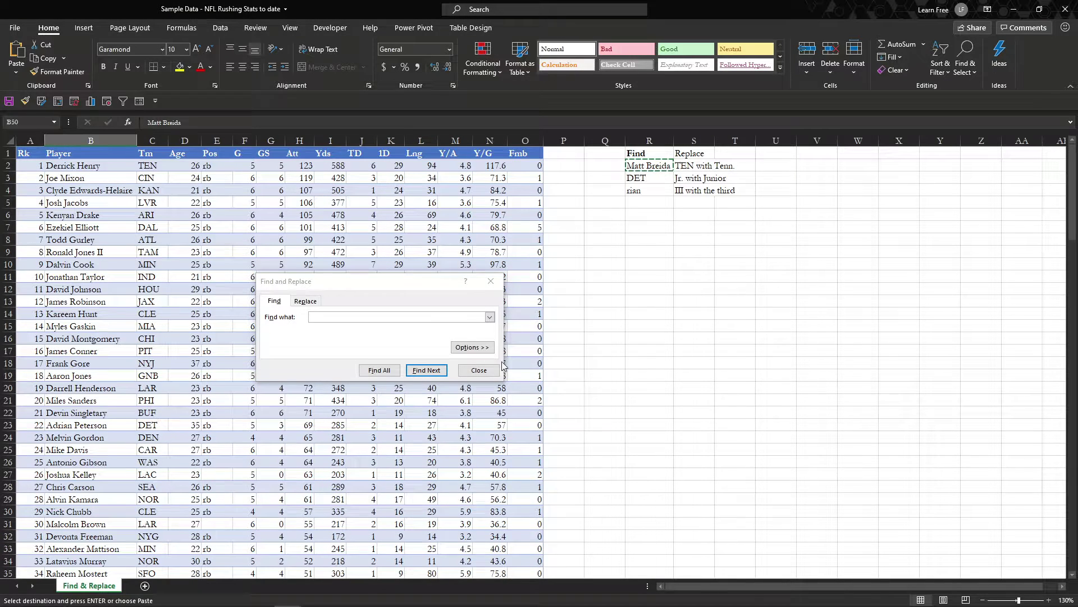
Step: Expand the search options and leave Within set to Sheet
click(472, 347)
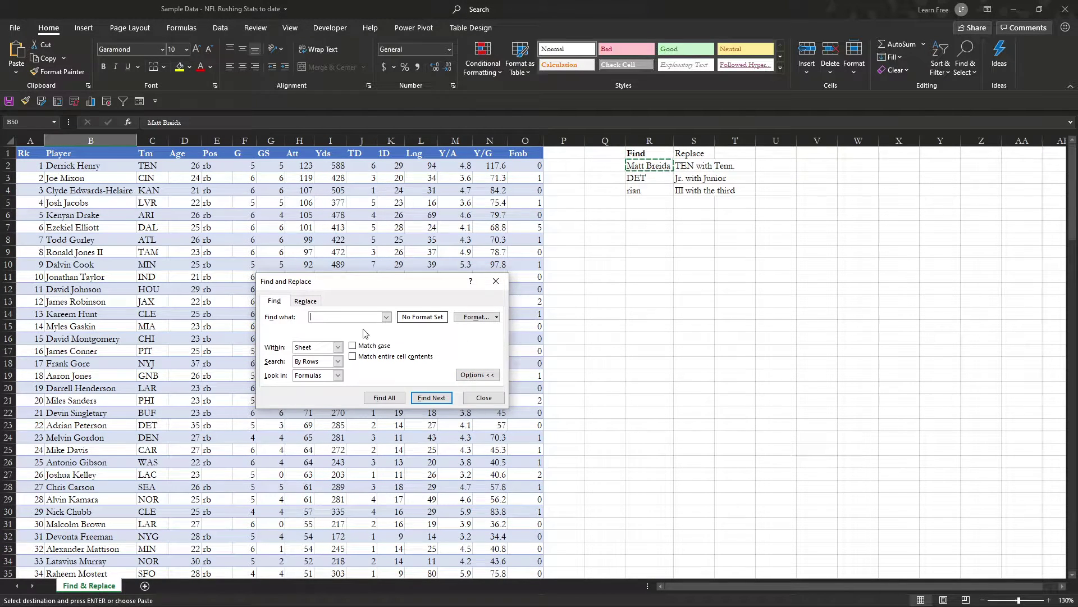
click(330, 348)
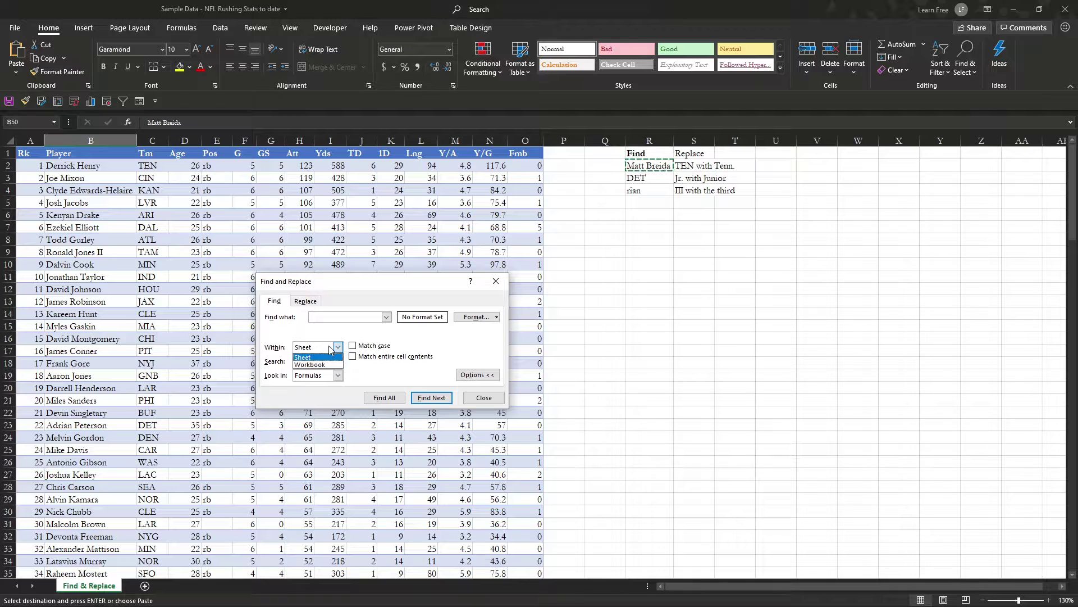
click(209, 277)
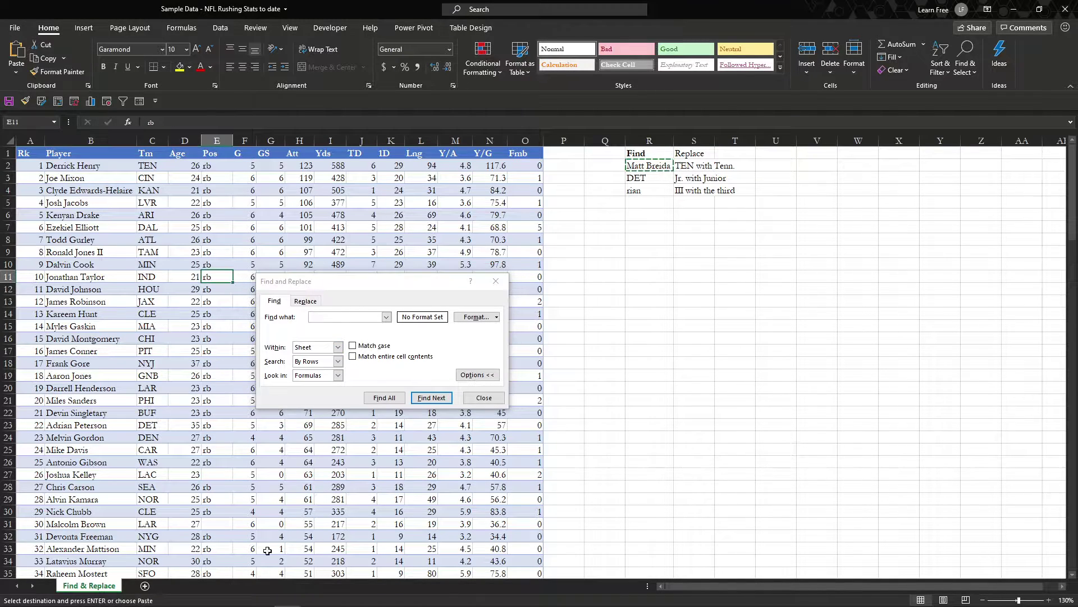
Step: Add Sheet8 with SEVEN in cell E15, then go back to the Find & Replace sheet
click(145, 586)
click(157, 282)
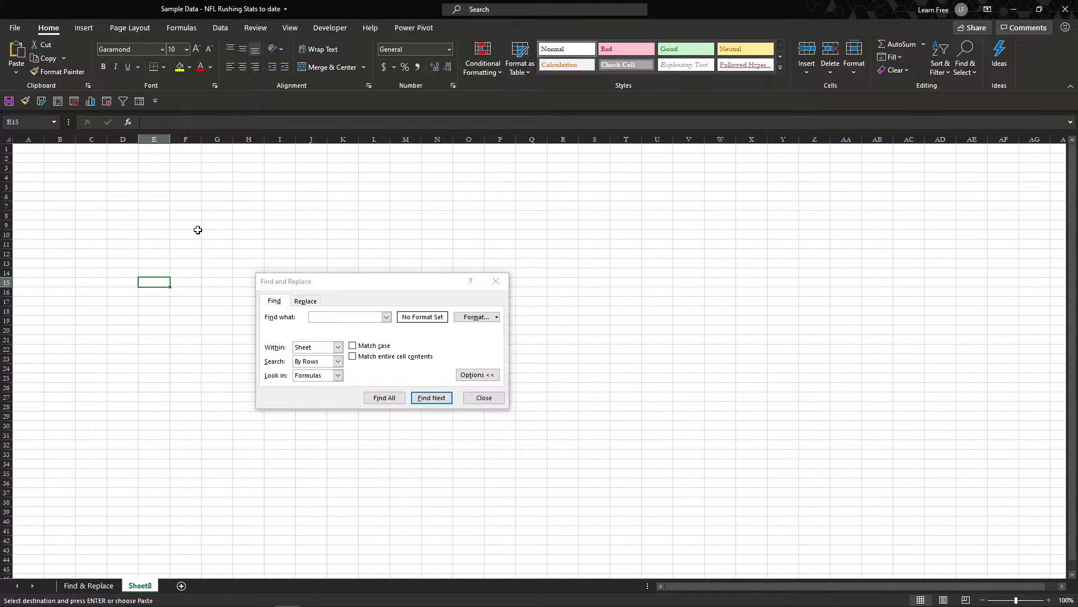
text(SEven)
key(BackSpace)
key(Caps_Lock)
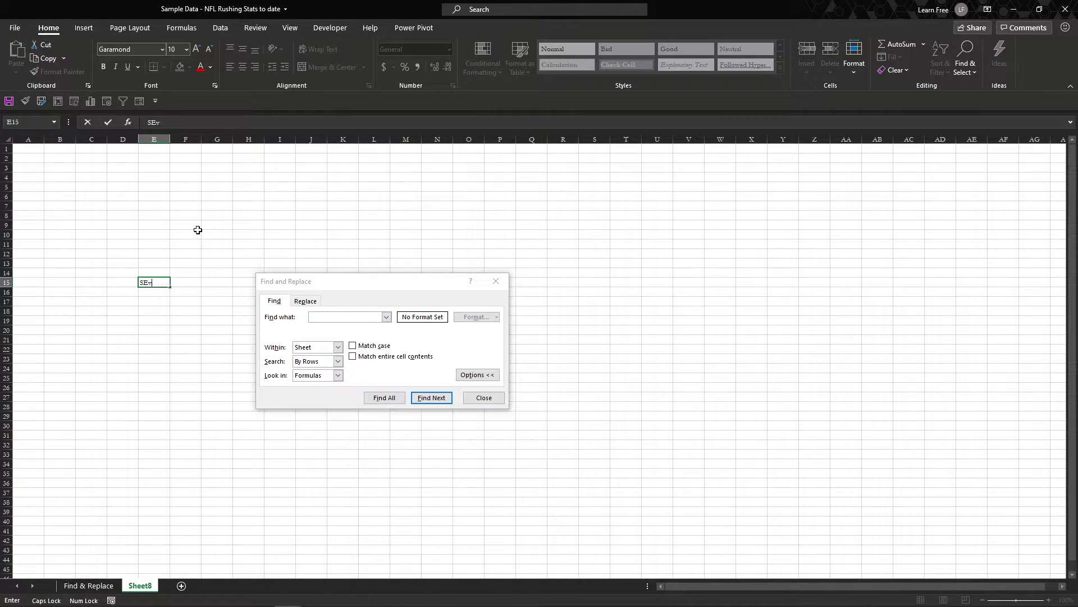
text(EN)
key(Return)
key(Caps_Lock)
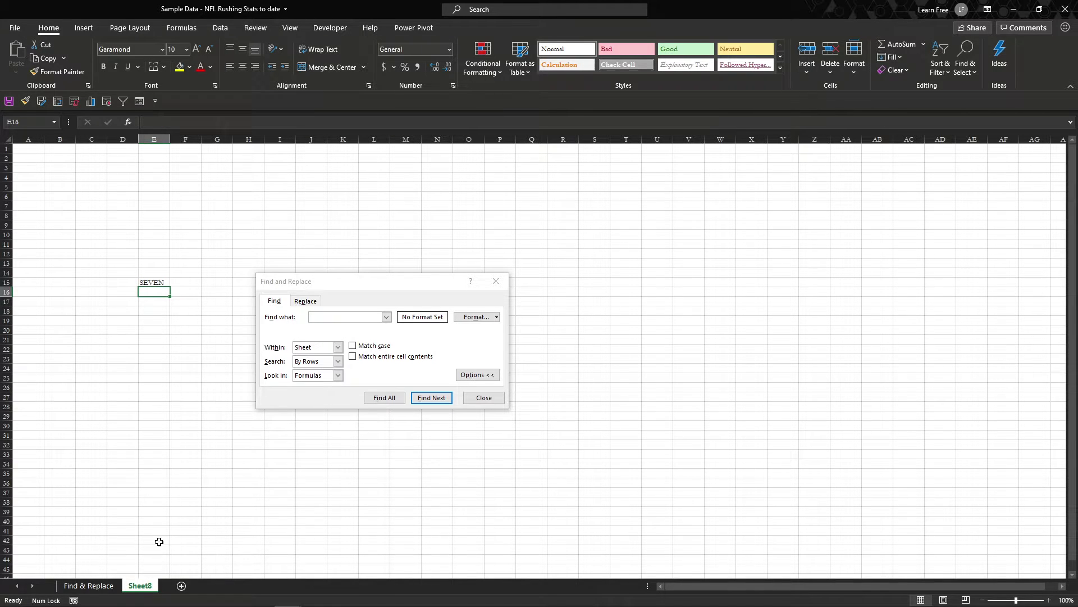
click(90, 585)
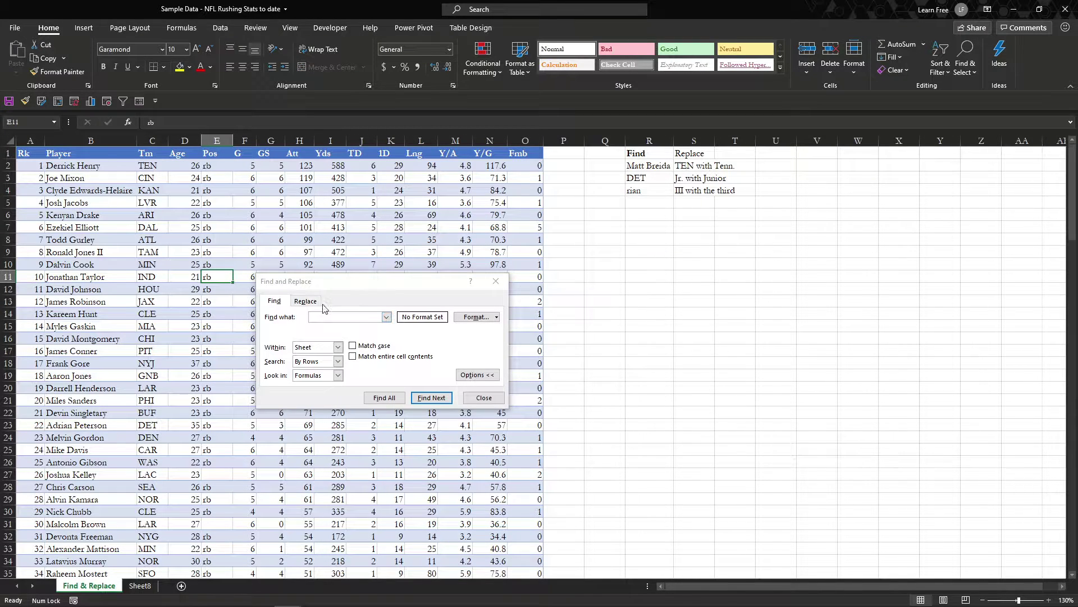
Step: Close the Find dialog and reopen it from Find & Select
click(495, 281)
click(607, 290)
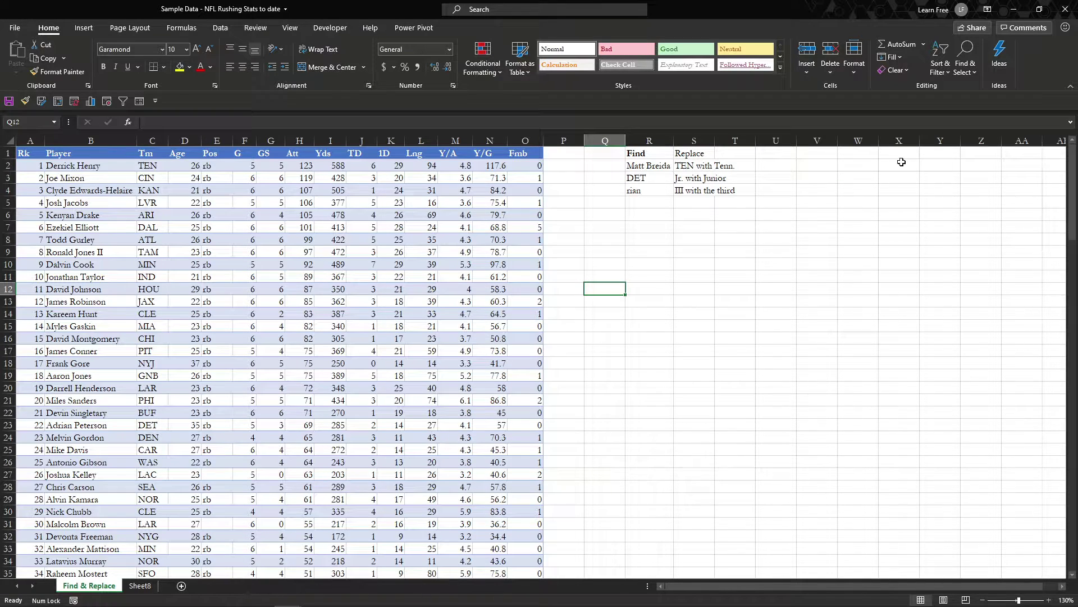
click(965, 59)
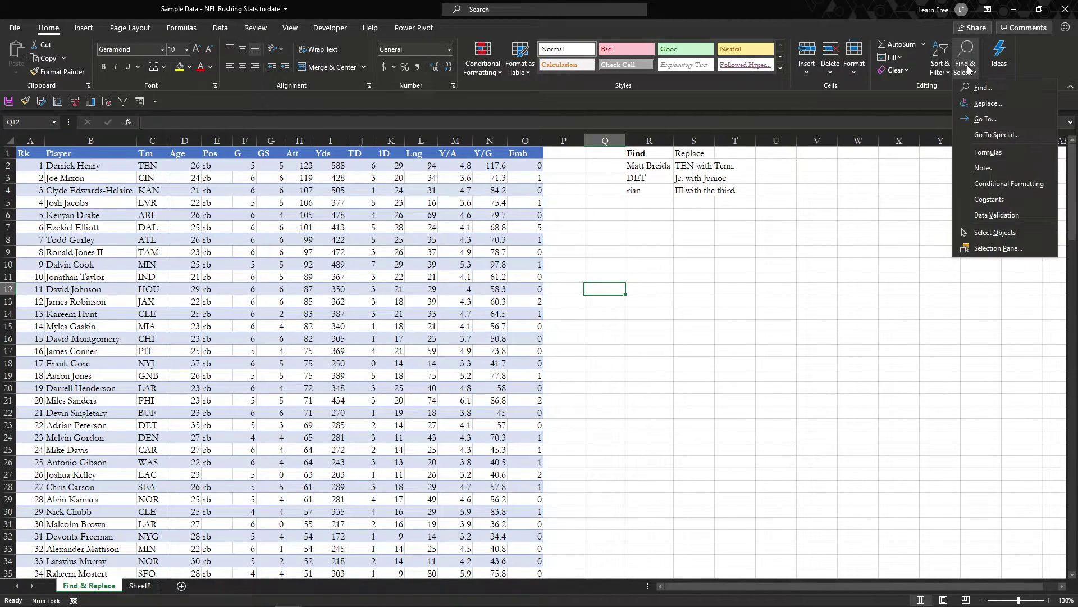
click(980, 88)
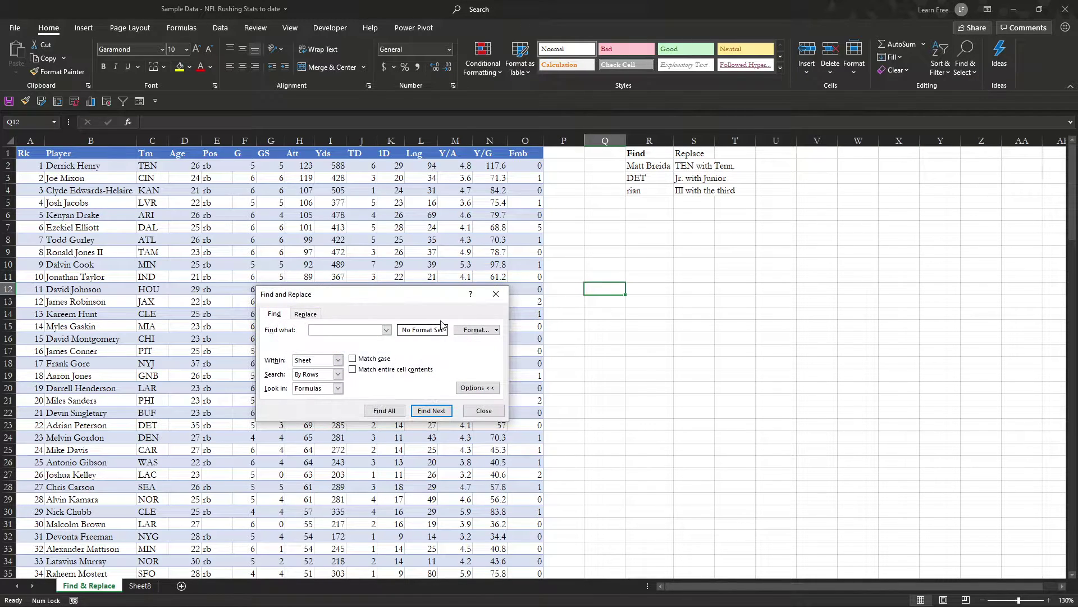
Step: Set Within to Workbook and find 'seven', landing on E15 of Sheet8
click(477, 388)
click(472, 361)
click(338, 361)
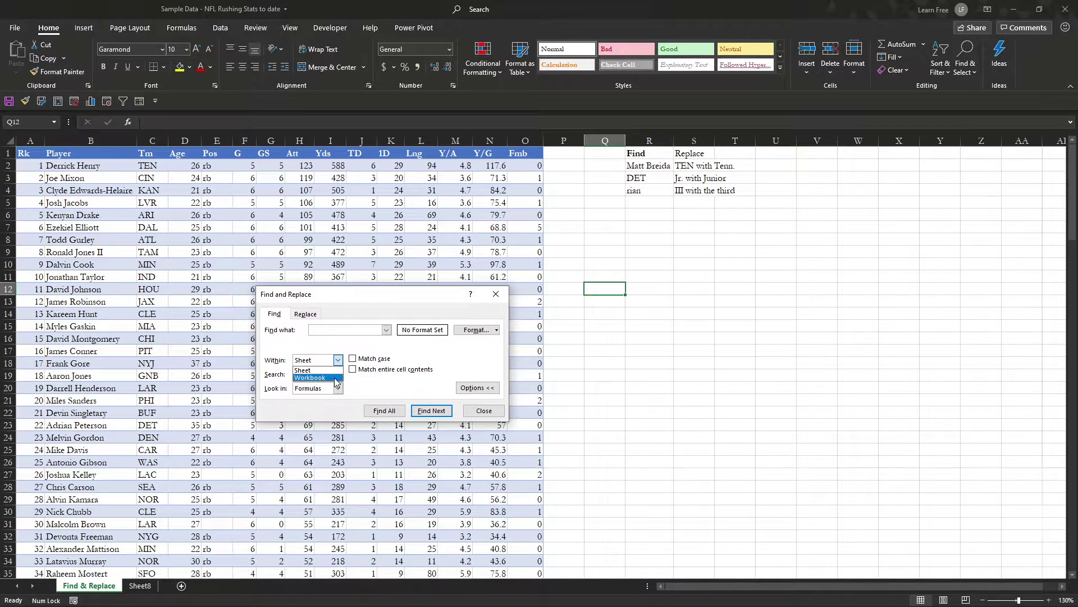
click(310, 378)
click(342, 329)
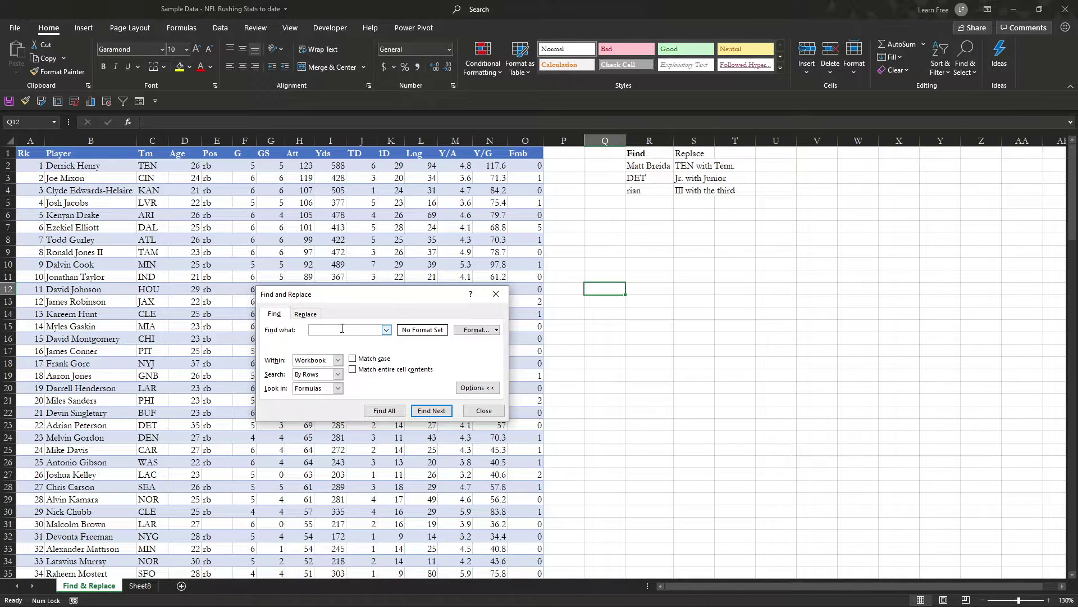
key(Return)
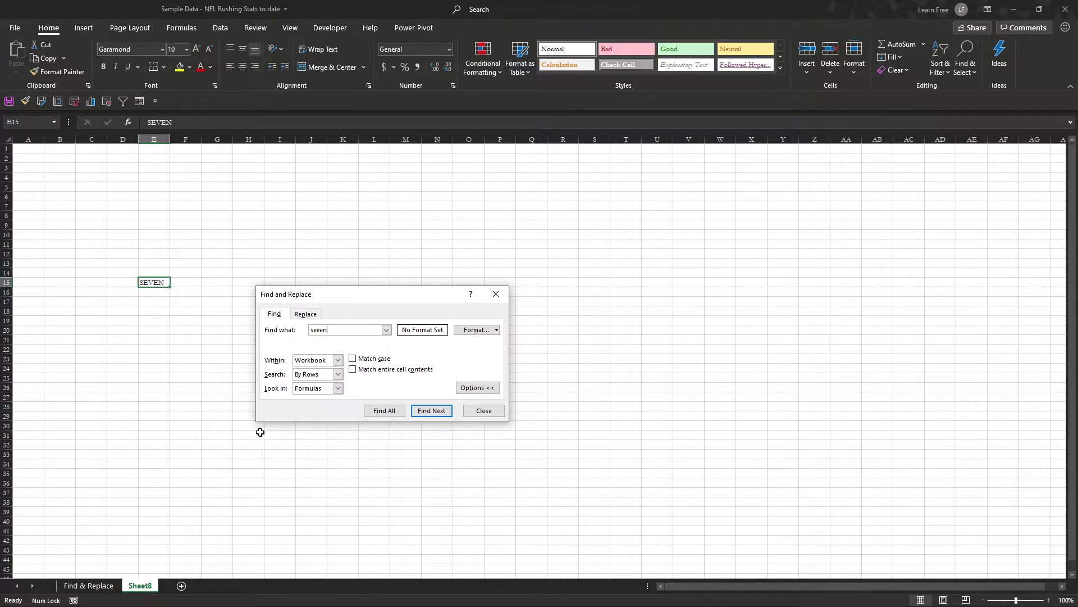
Step: Keep the search options at Search By Rows and Look in Formulas
click(338, 375)
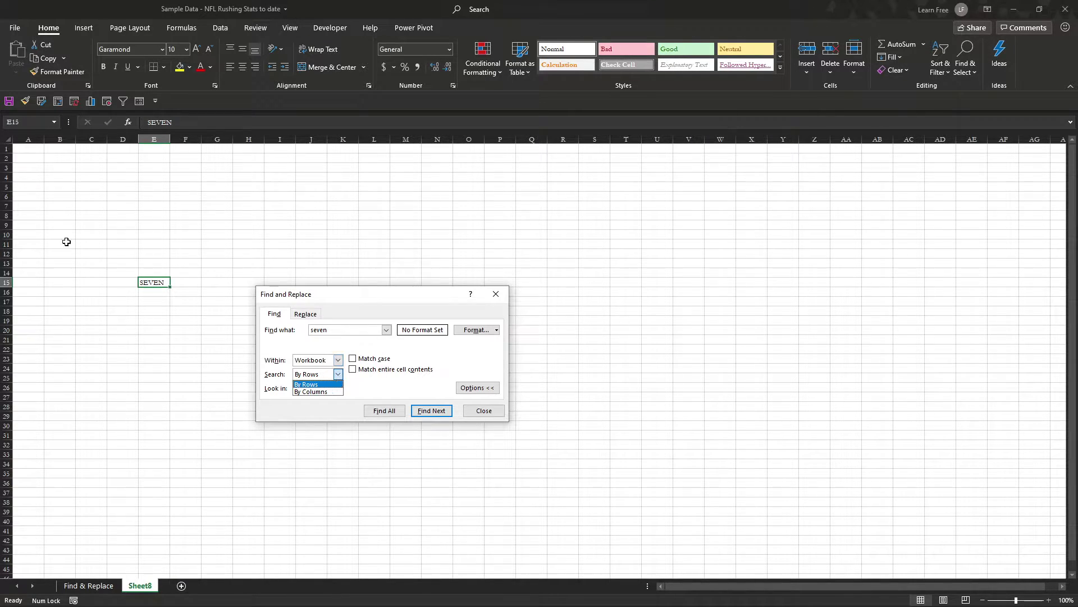
click(175, 361)
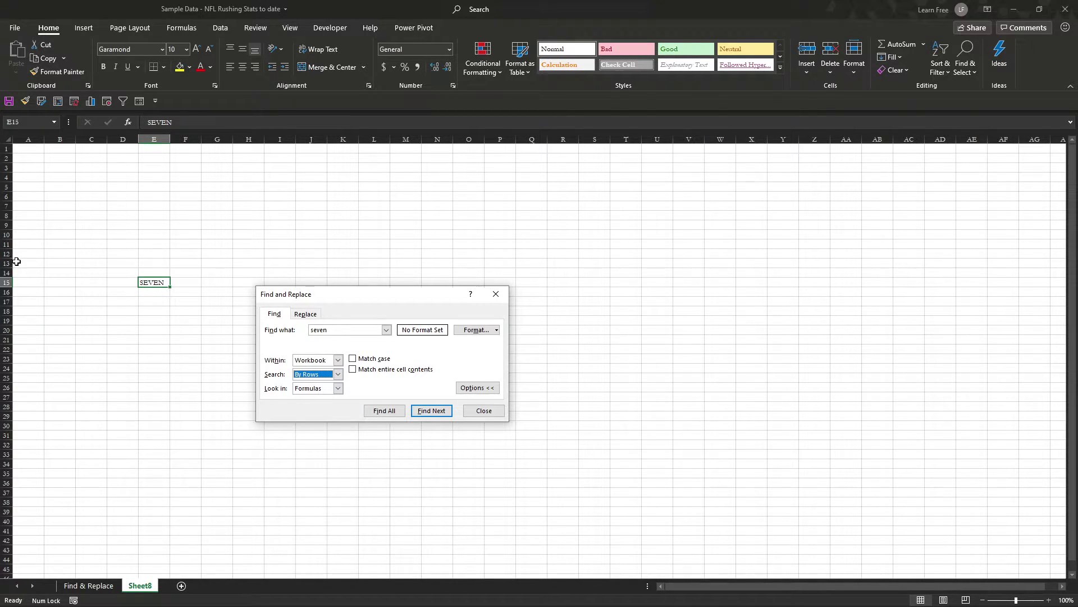
click(321, 392)
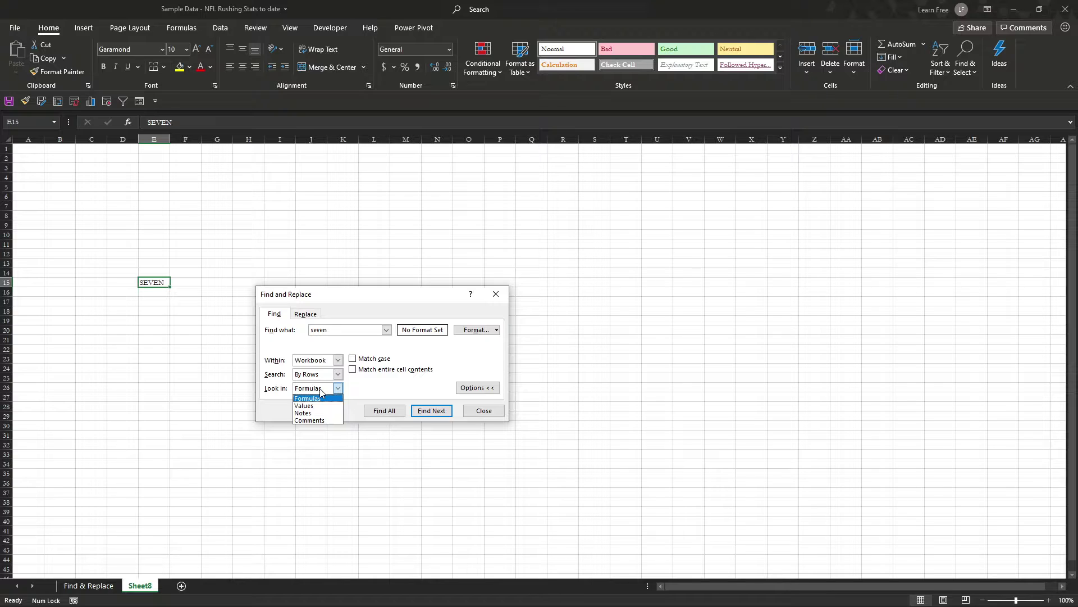
click(319, 390)
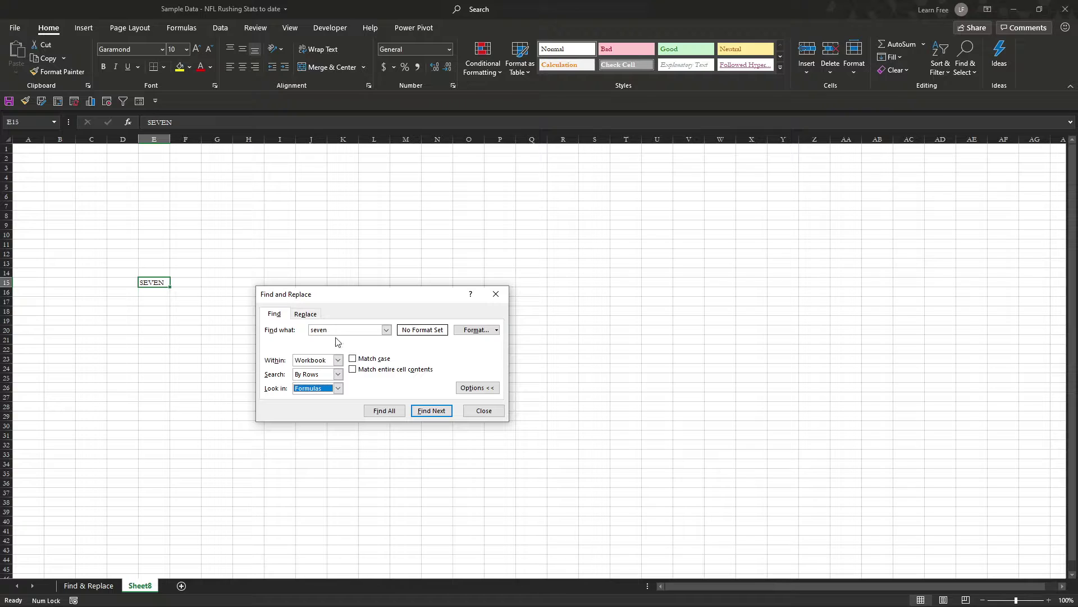
click(314, 333)
Step: Close the dialog, clear SEVEN from E15, and return to the Find & Replace sheet
key(Escape)
key(Delete)
key(ctrl+Page_Up)
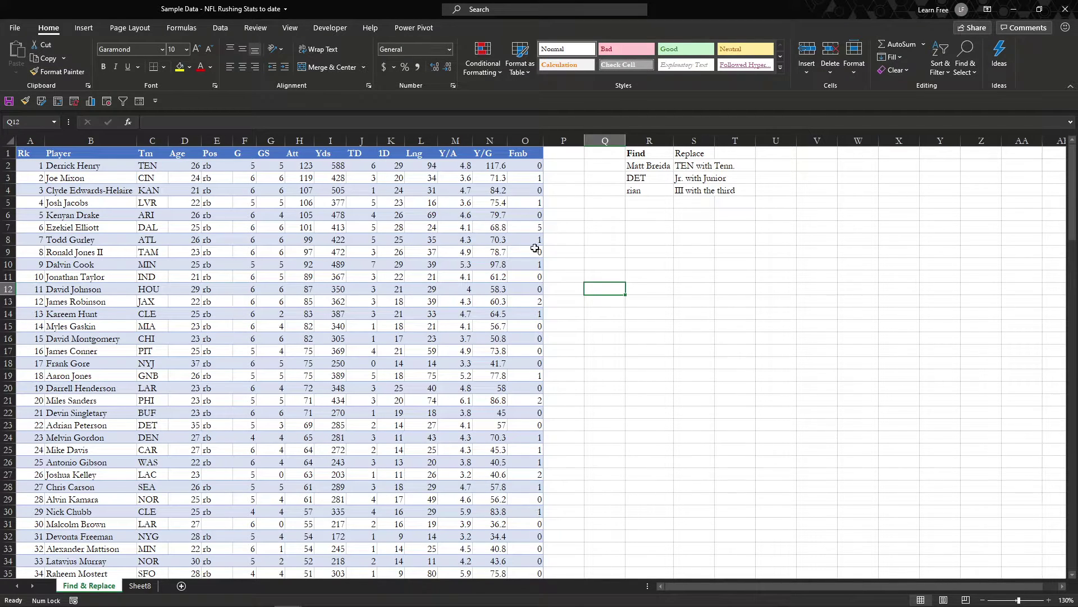
click(495, 251)
click(637, 178)
click(230, 247)
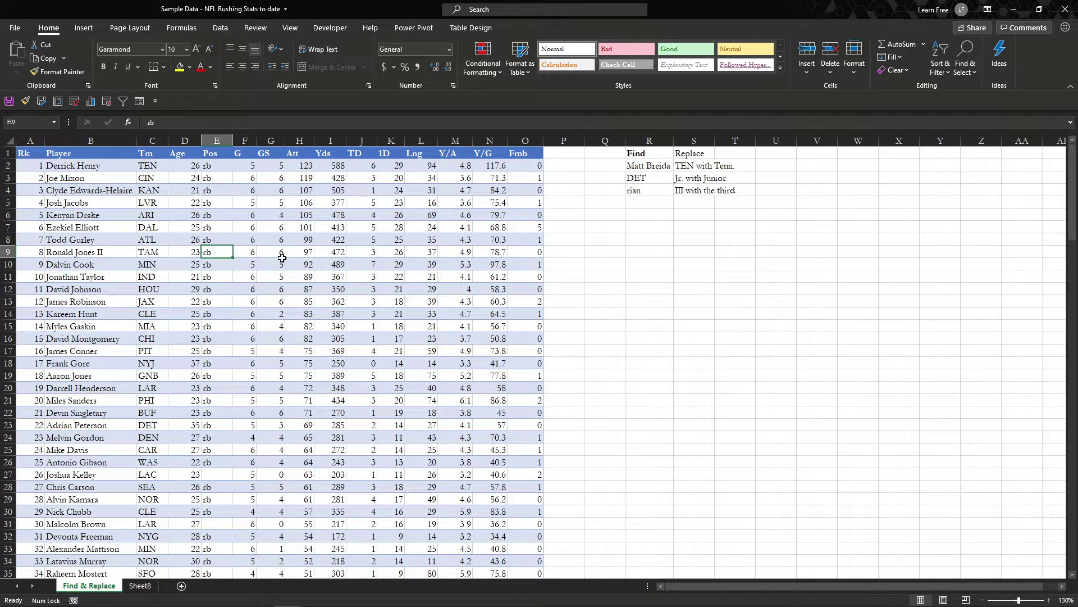
click(412, 264)
key(ctrl+f)
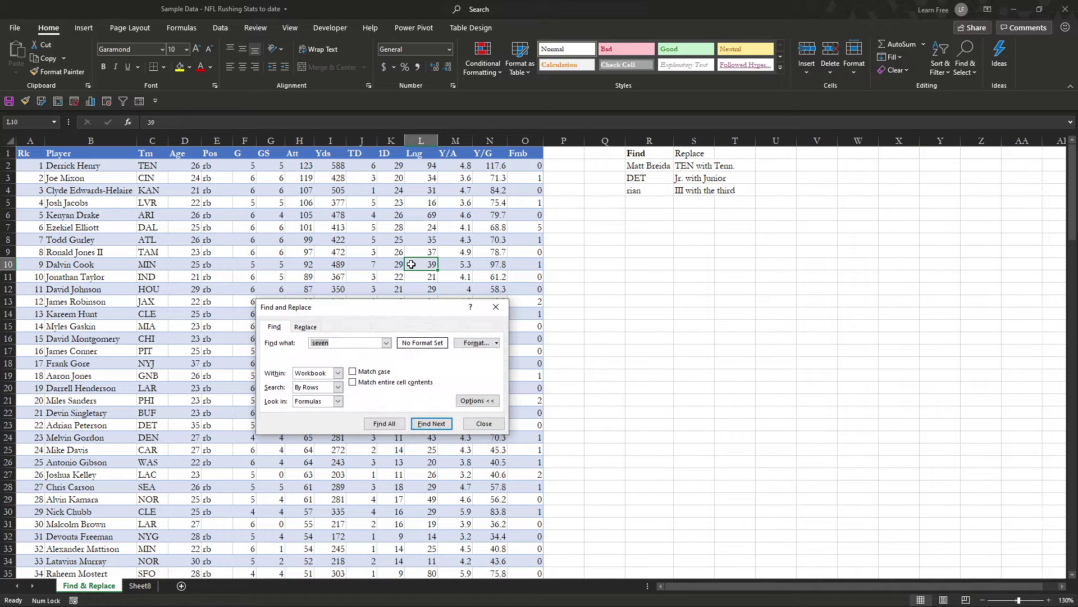
text(det)
key(Return)
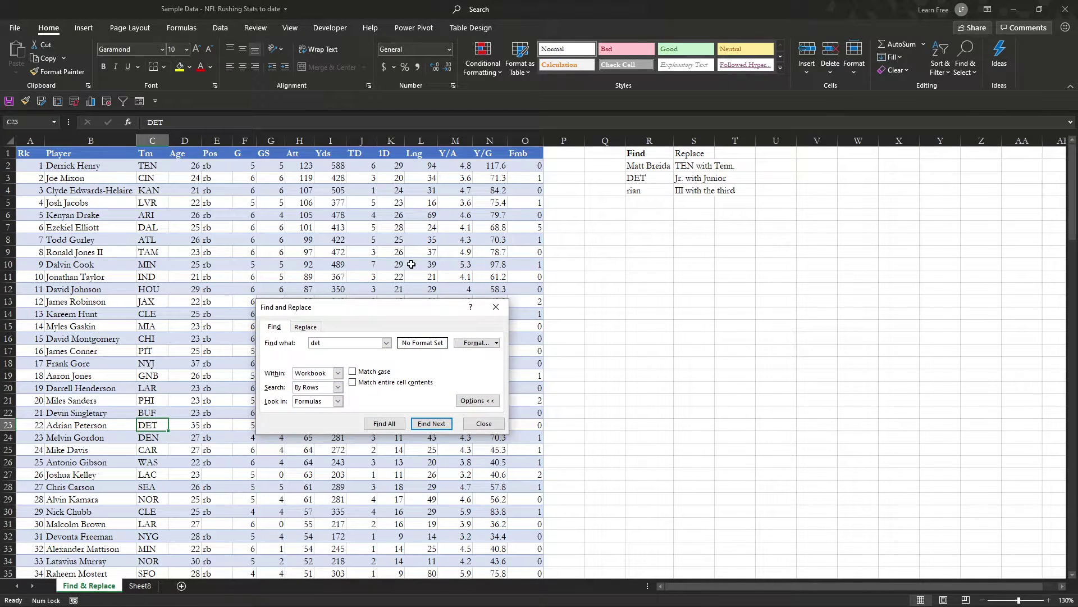
key(BackSpace)
key(BackSpace)
key(BackSpace)
key(Caps_Lock)
text(DET)
key(Return)
key(Return)
key(BackSpace)
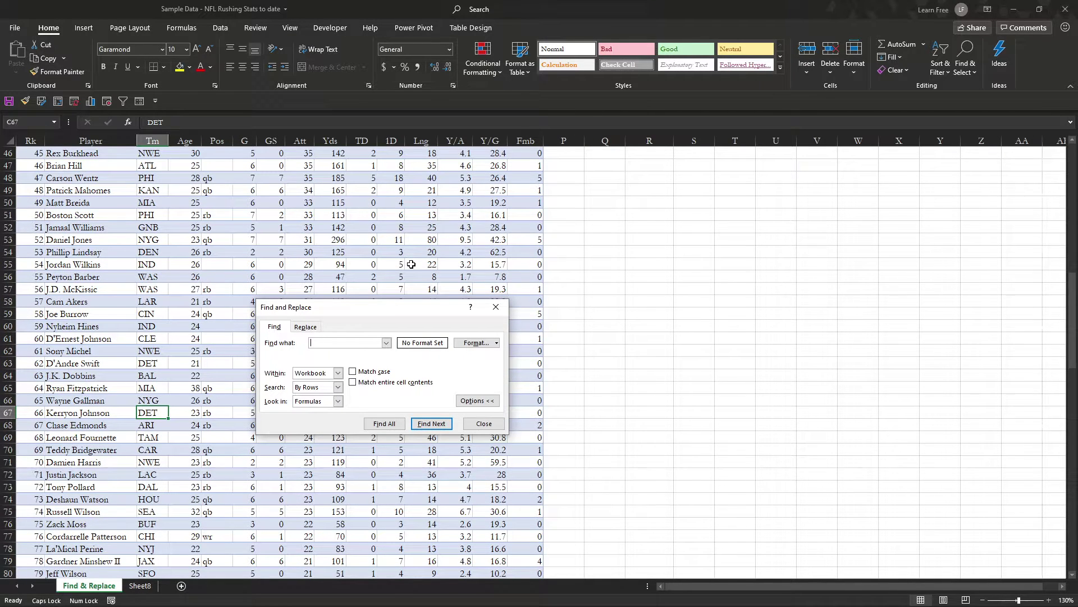
key(Caps_Lock)
text(eT)
key(Return)
key(Escape)
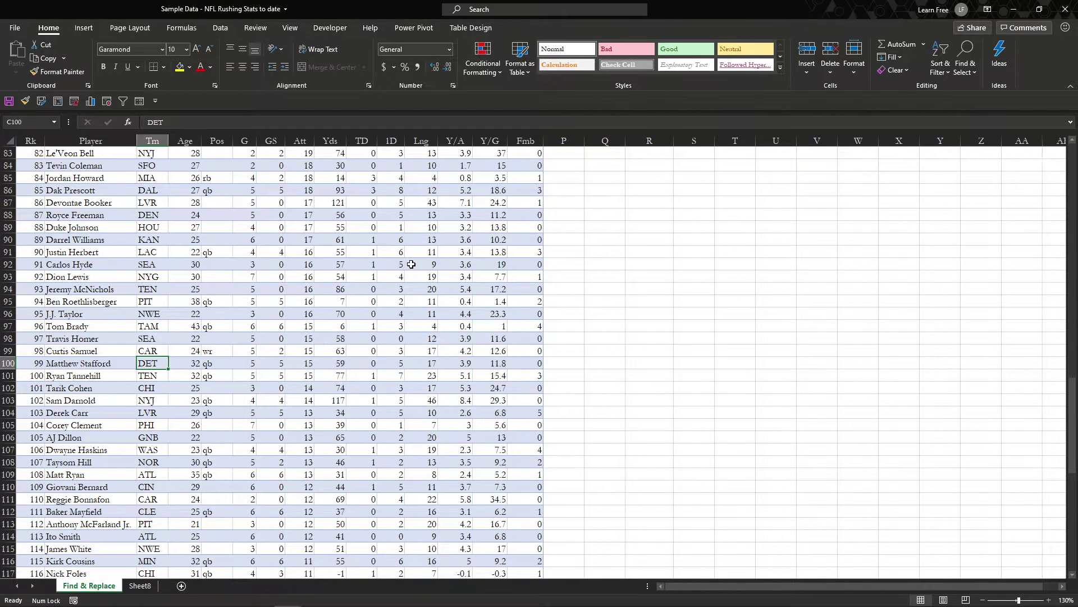
scroll(618, 422, up, 20)
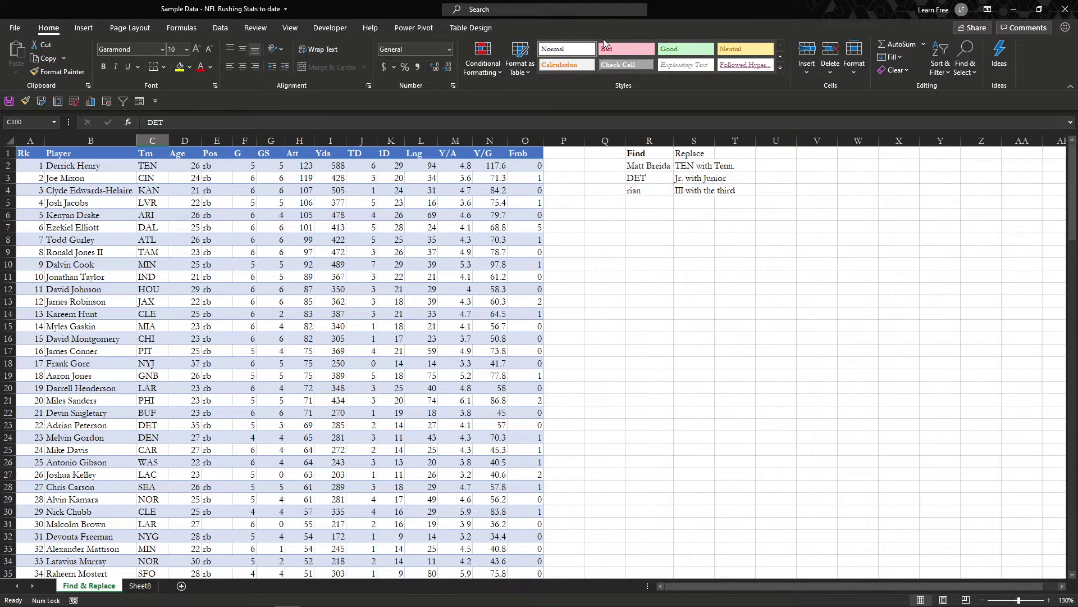
click(656, 179)
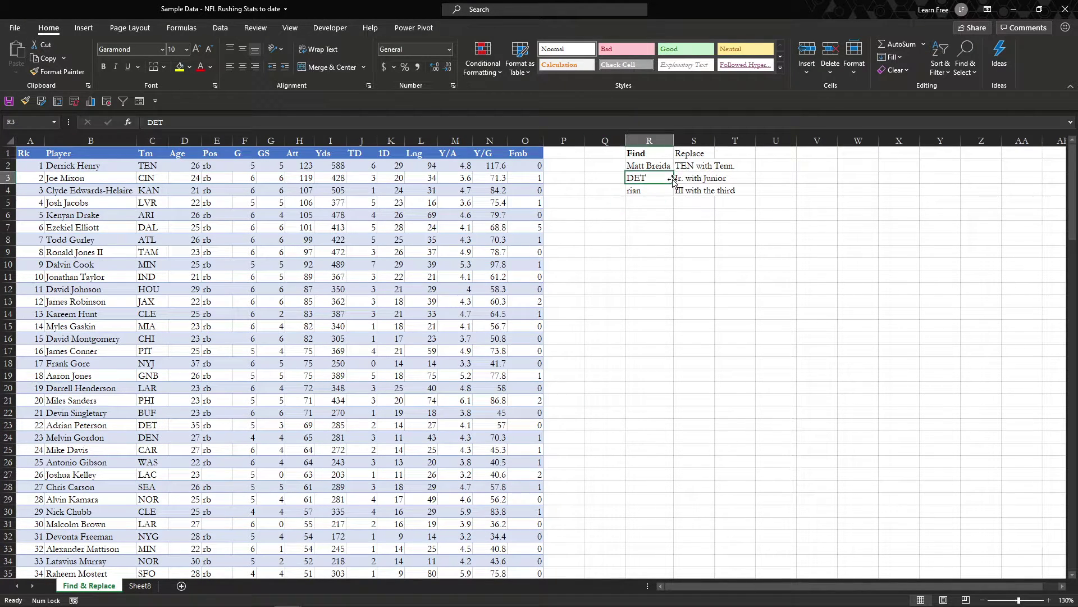
click(659, 193)
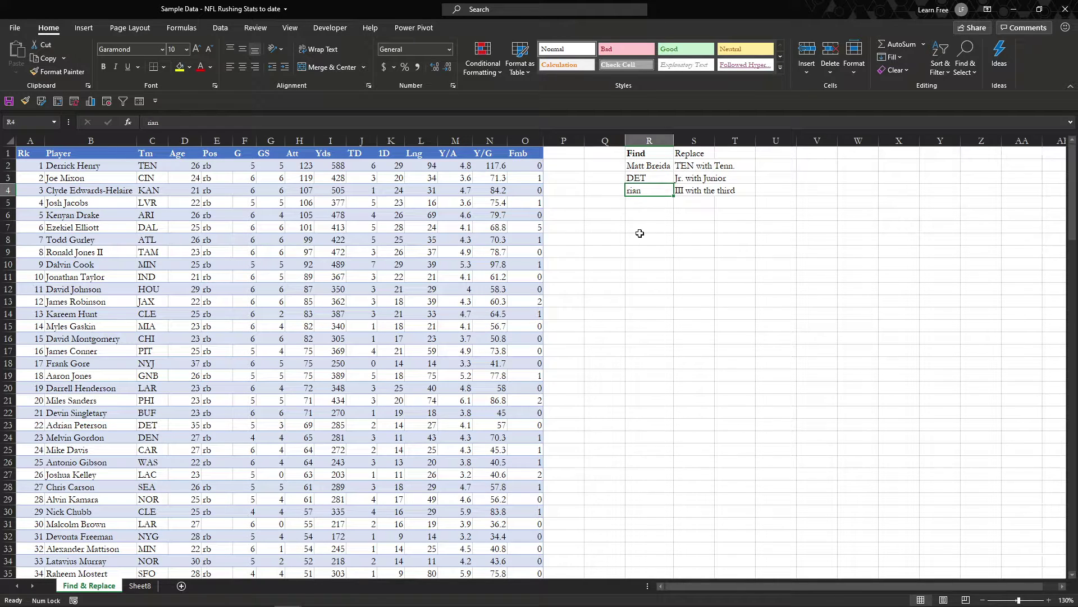
click(657, 227)
click(649, 191)
key(ctrl+f)
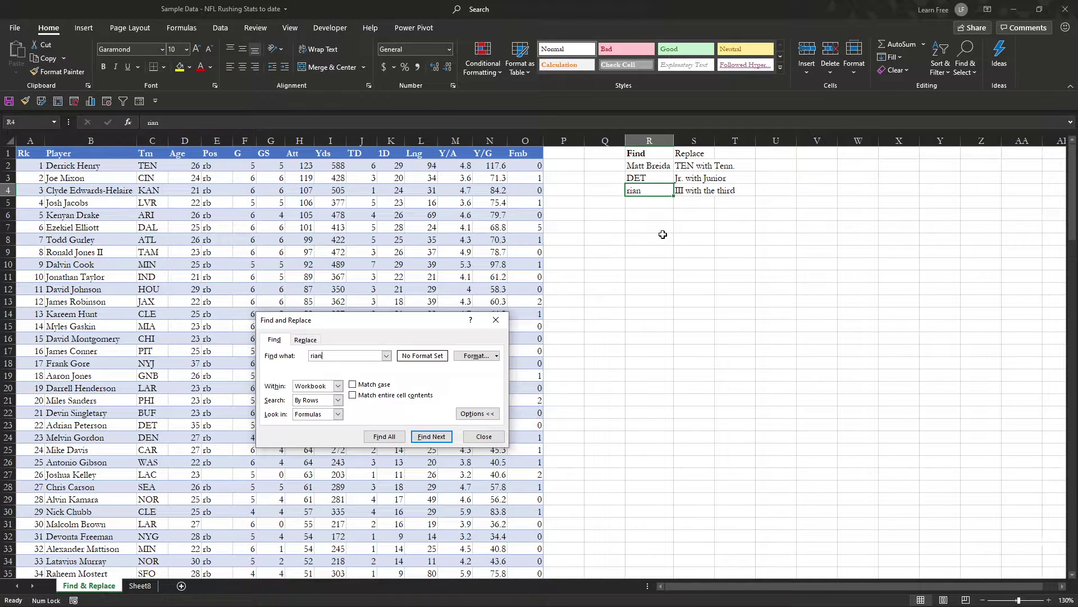
key(Return)
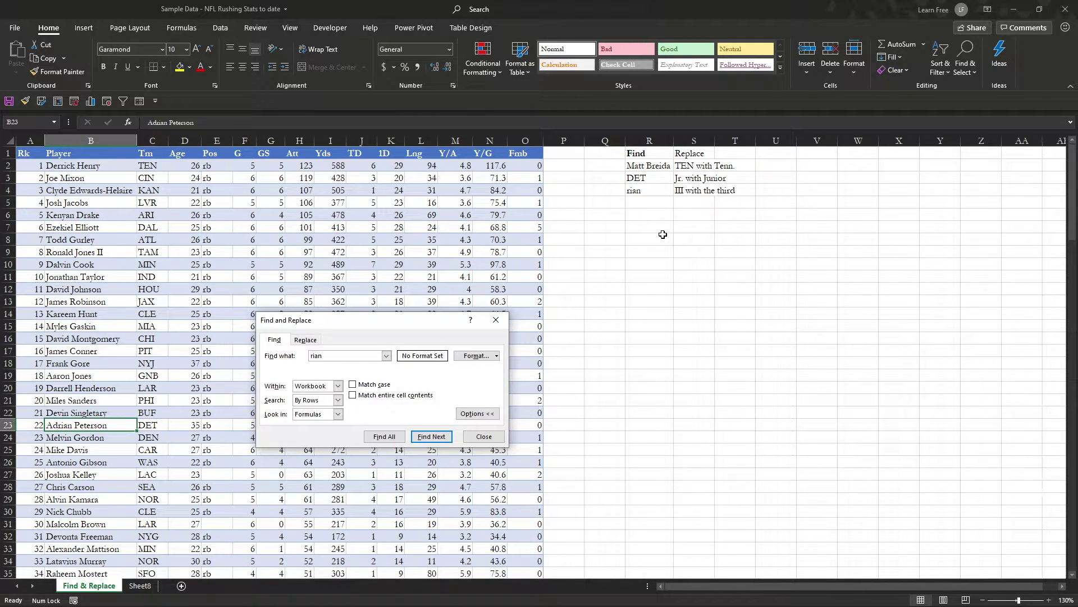
key(Return)
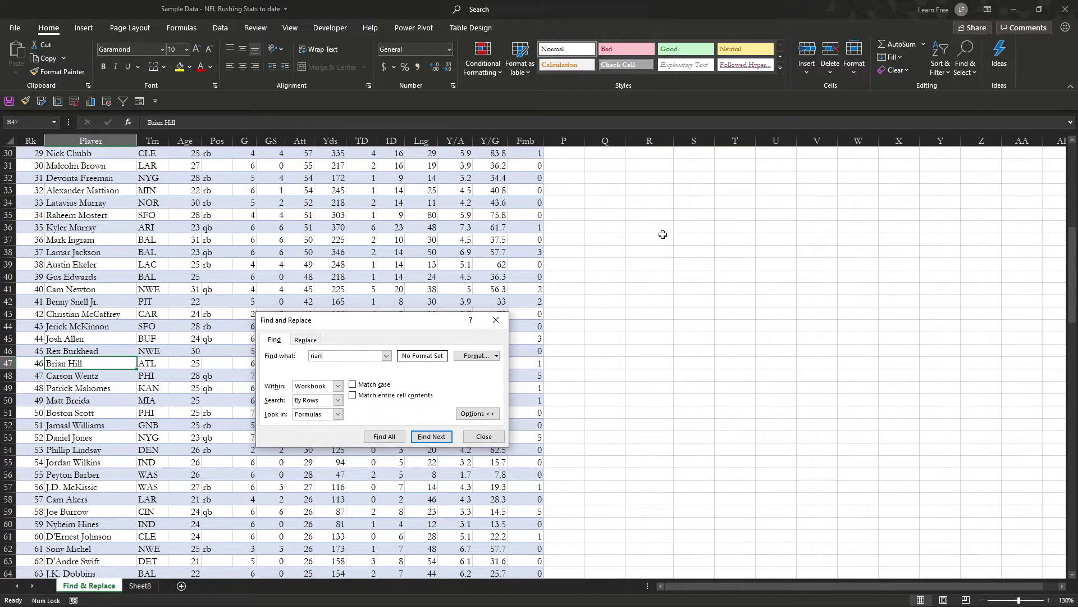
key(Return)
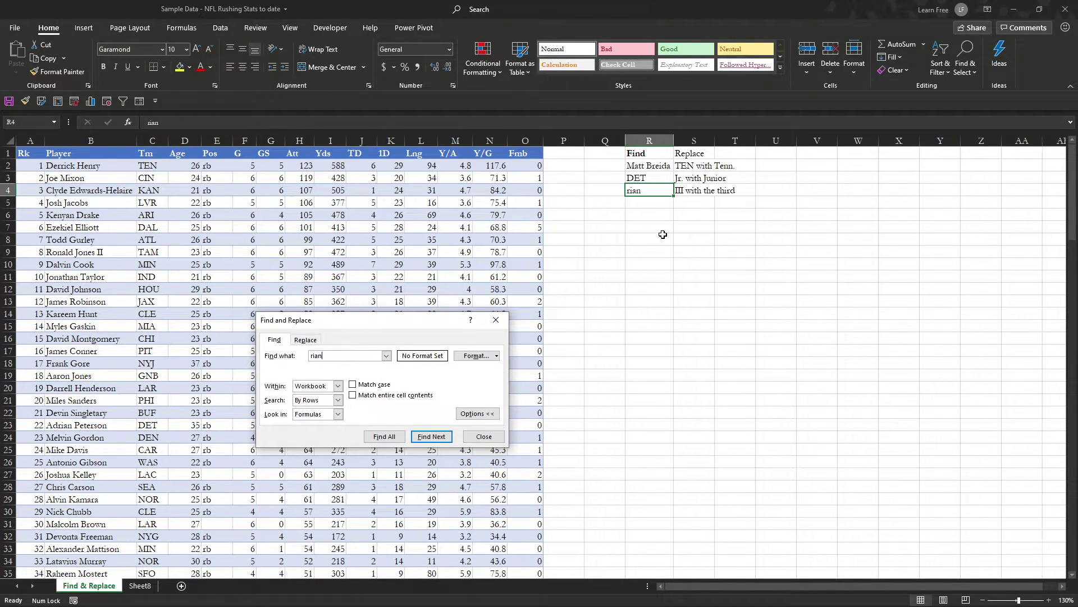
key(Escape)
drag(711, 166, 702, 190)
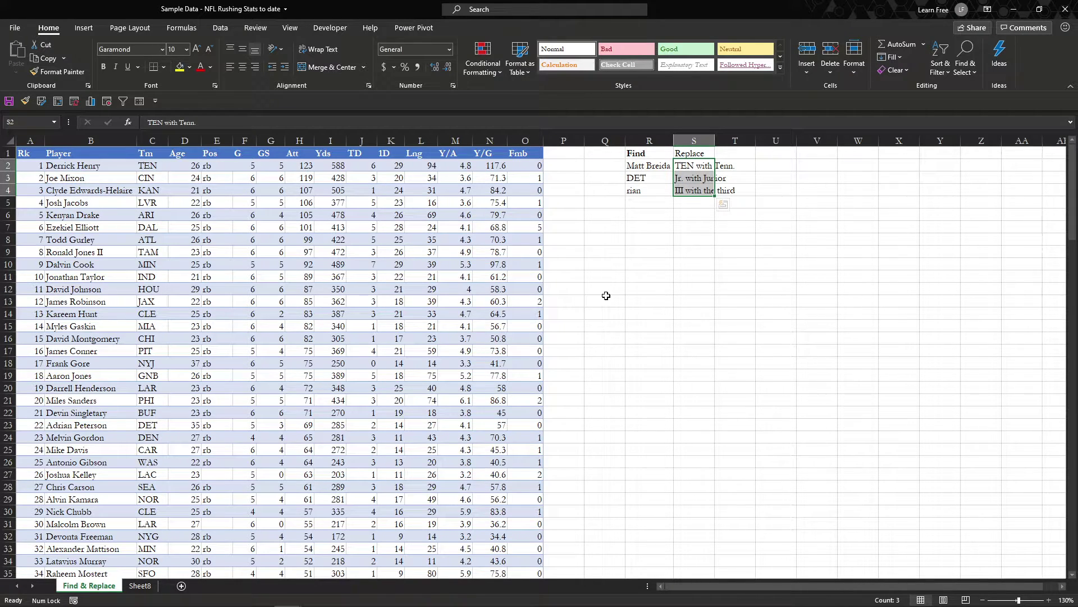
Step: Check the TEN cell C2 and the 'TEN with Tenn.' note without changing them
click(632, 225)
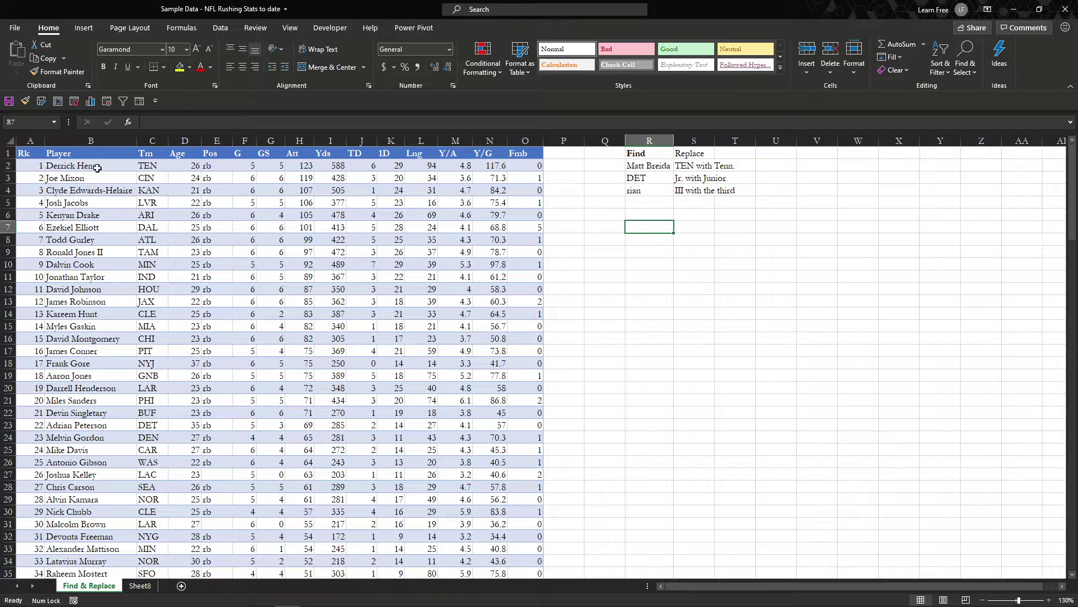
click(142, 167)
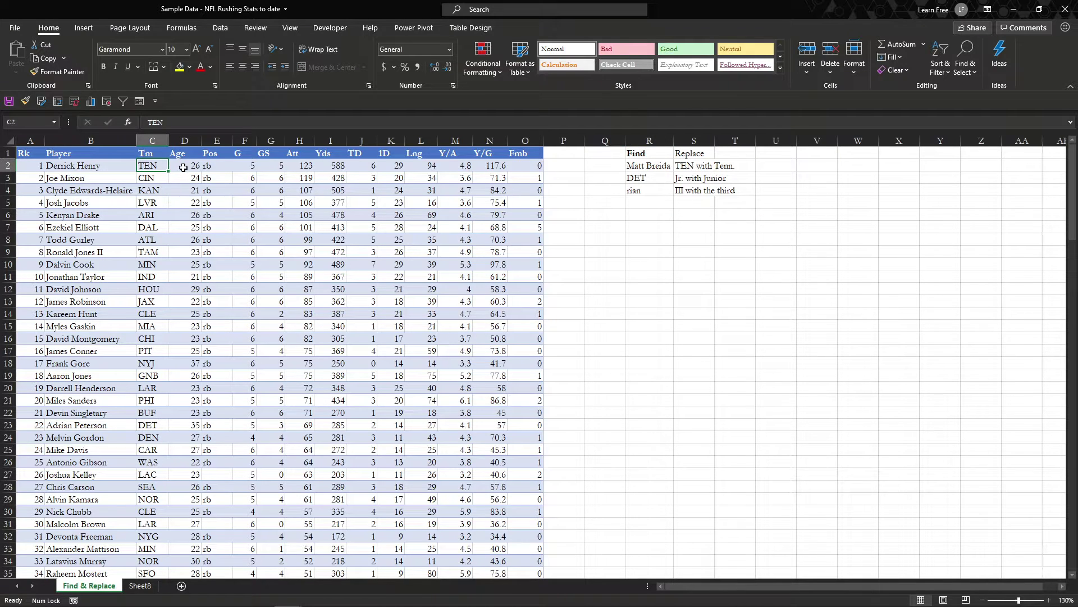
click(690, 166)
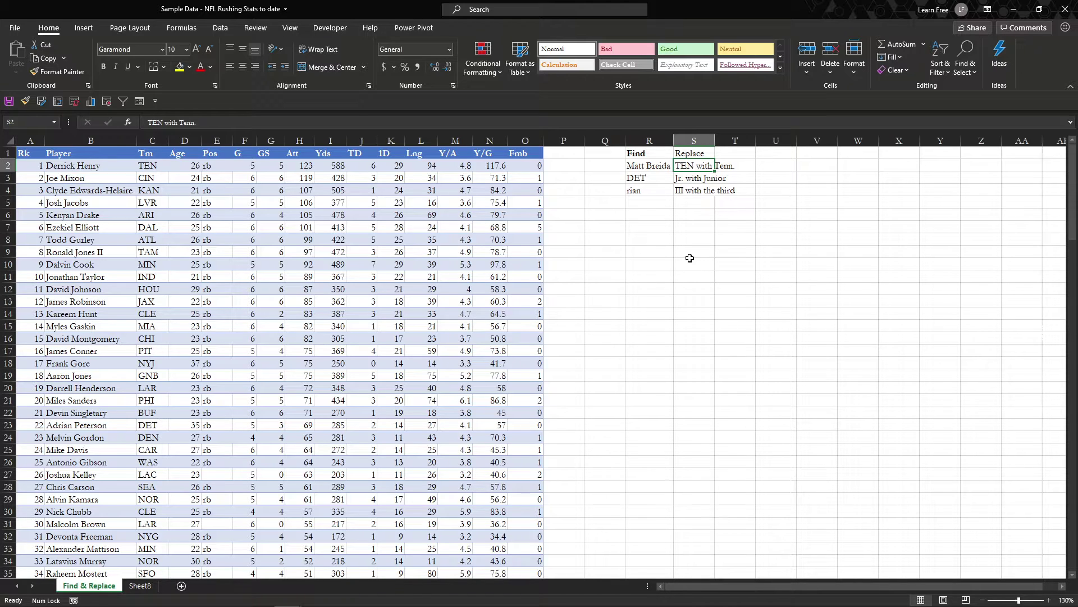
click(190, 122)
click(398, 203)
click(579, 223)
Step: Open Replace and put TEN, copied from C2, in Find what
click(962, 66)
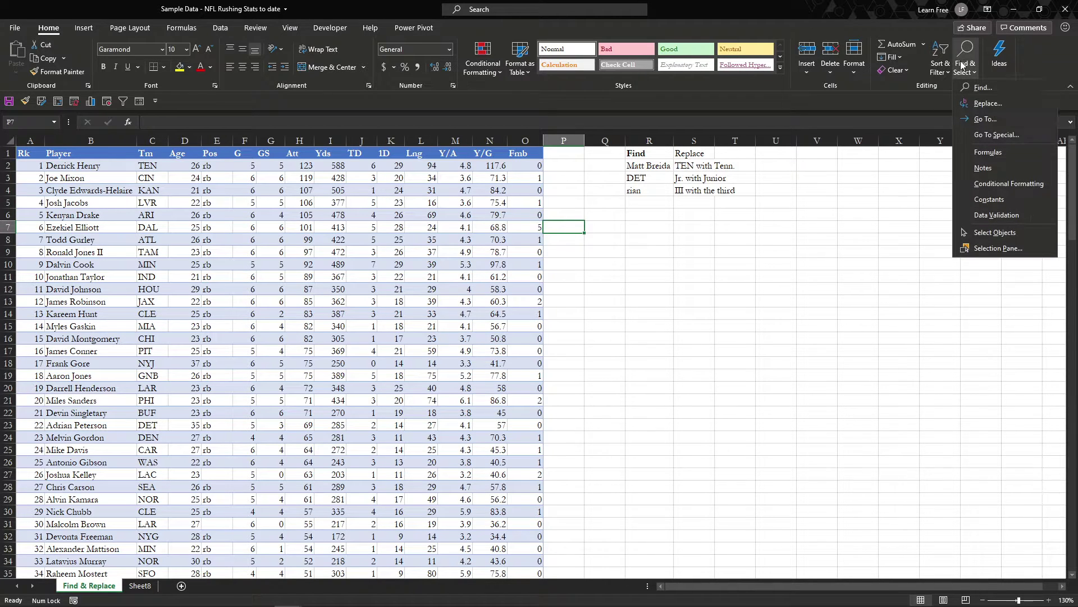
click(988, 103)
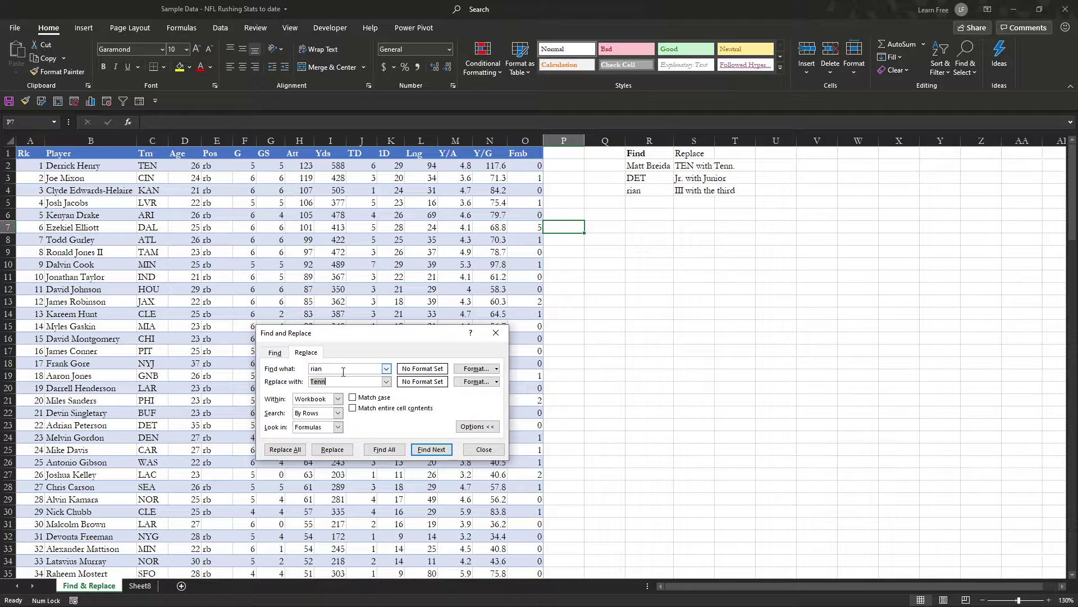
drag(329, 369, 296, 368)
key(Caps_Lock)
text(TEN)
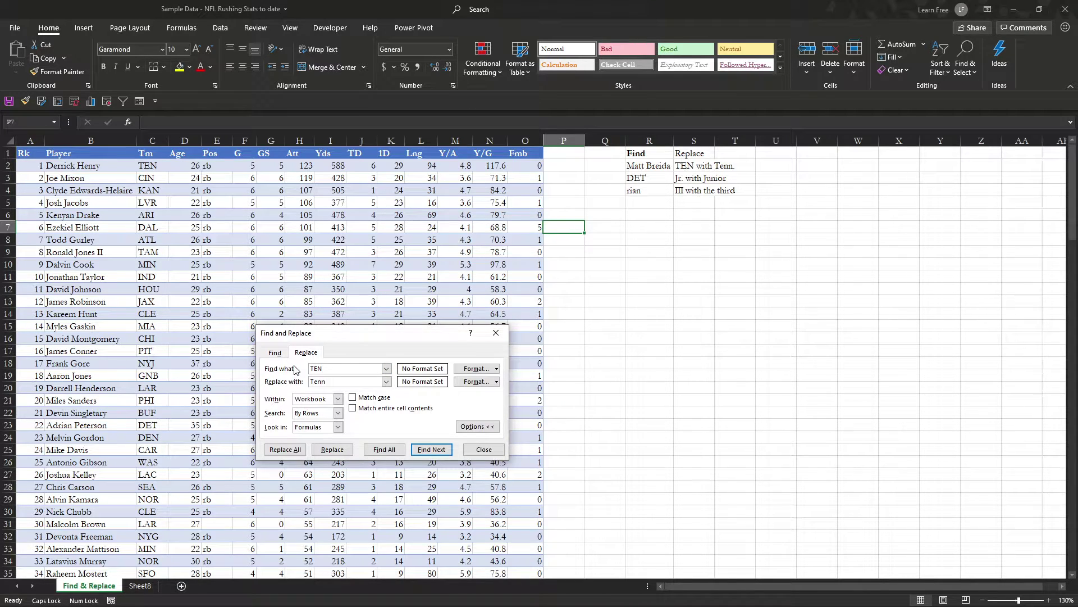
click(158, 164)
key(ctrl+c)
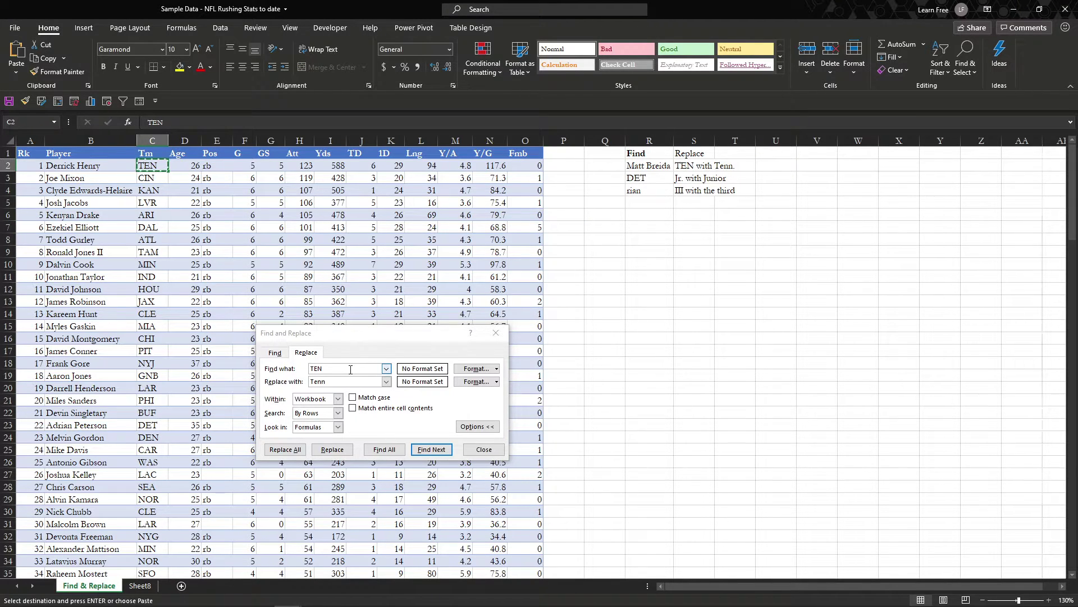
double_click(349, 369)
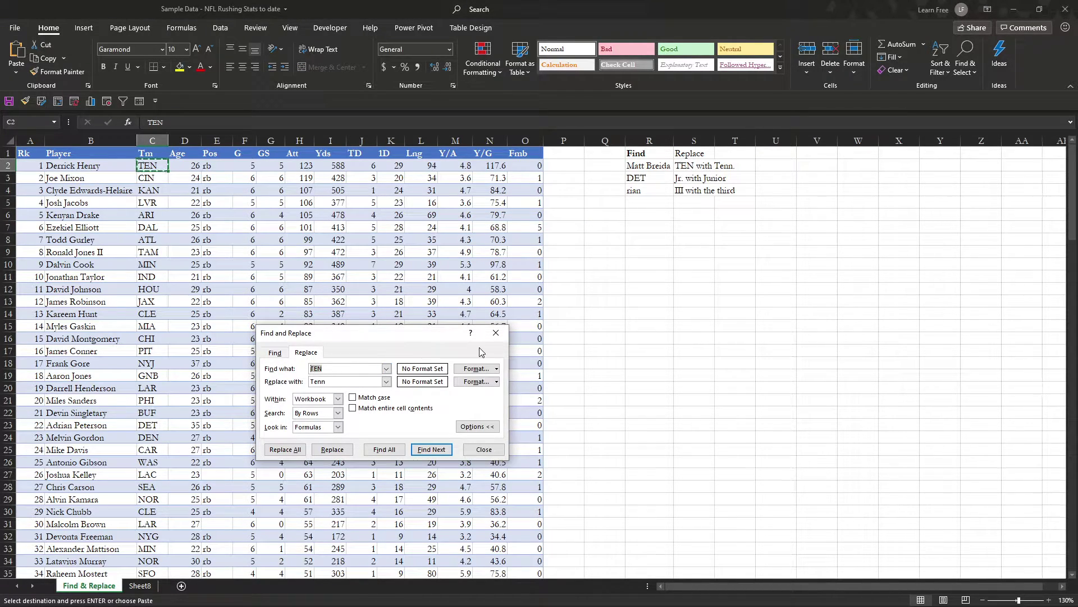
key(ctrl+v)
Step: Enter 'Tenn.' as the replacement text
double_click(337, 382)
text(r)
key(BackSpace)
key(BackSpace)
key(BackSpace)
text(enn.)
Step: List all five TEN cells in an enlarged results list and step through C94, C101, C140 and C2
click(373, 449)
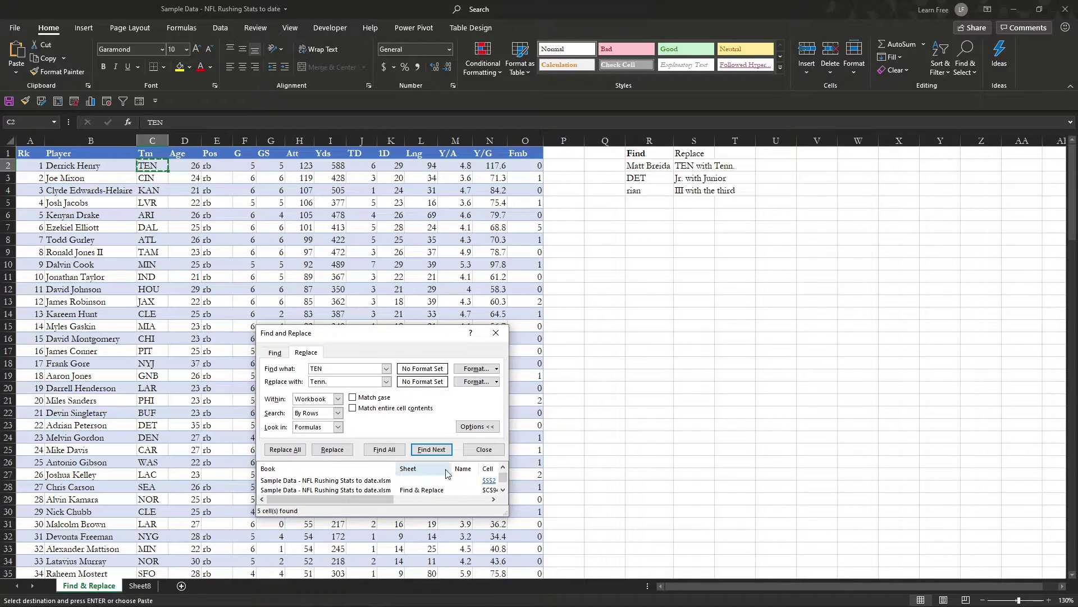
drag(437, 325, 423, 62)
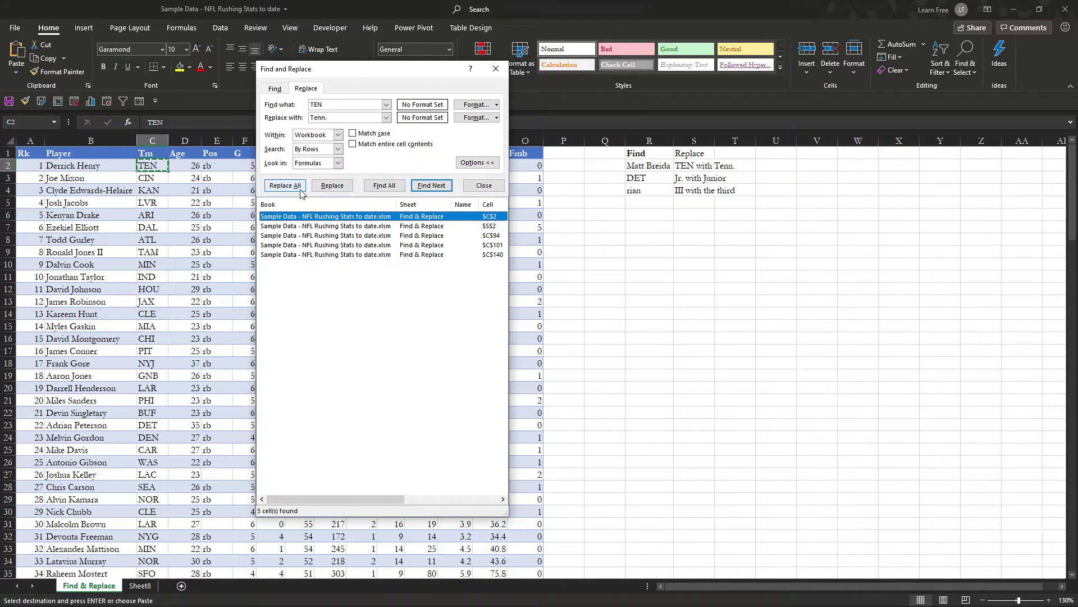
click(438, 186)
click(432, 185)
click(432, 185)
click(439, 186)
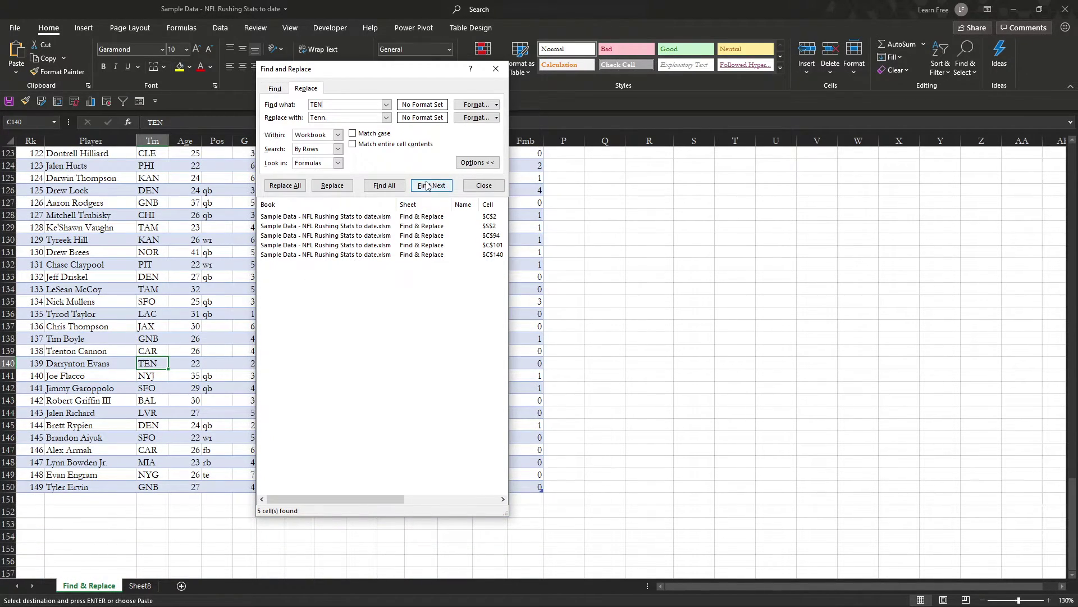
click(431, 186)
click(431, 185)
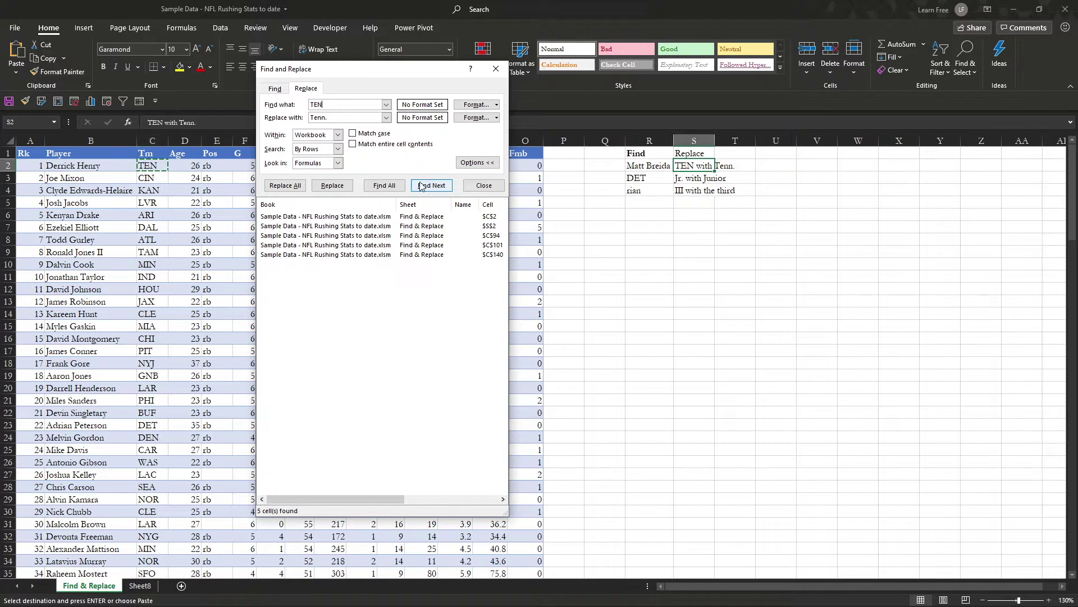
click(447, 189)
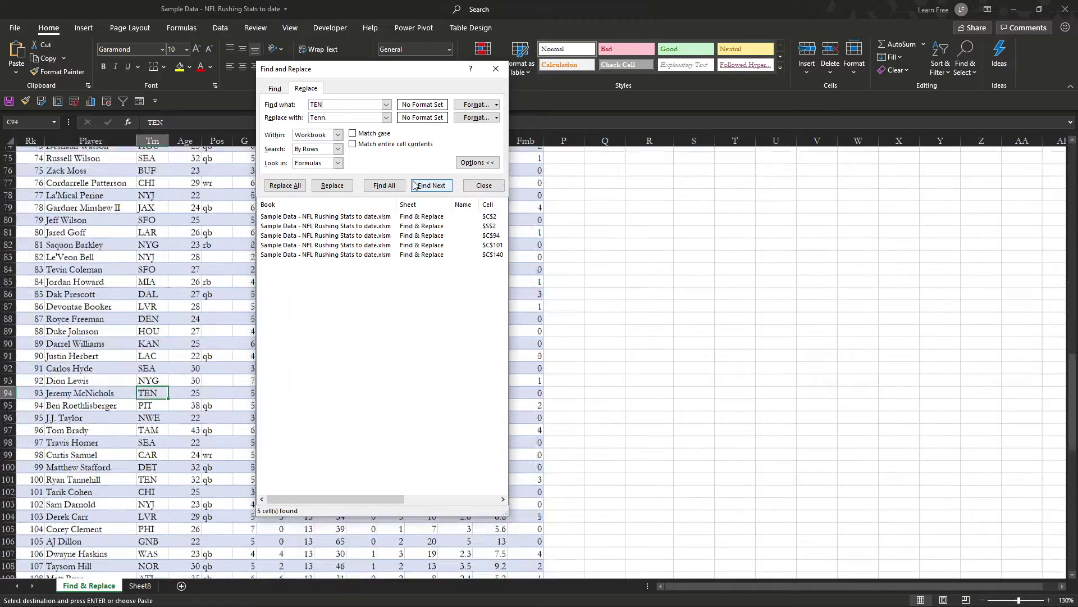
click(443, 187)
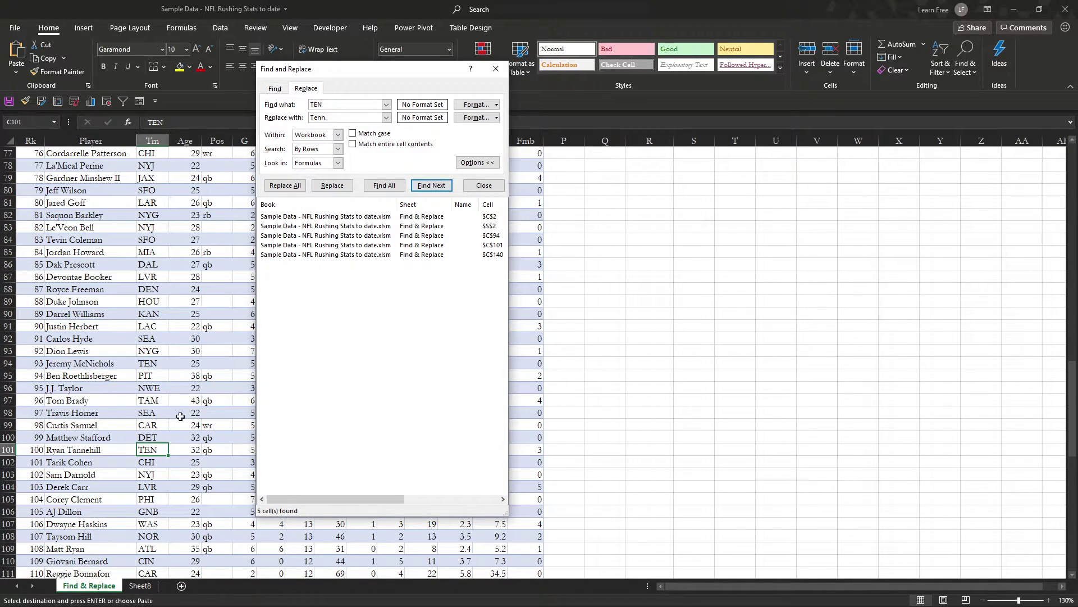
click(379, 188)
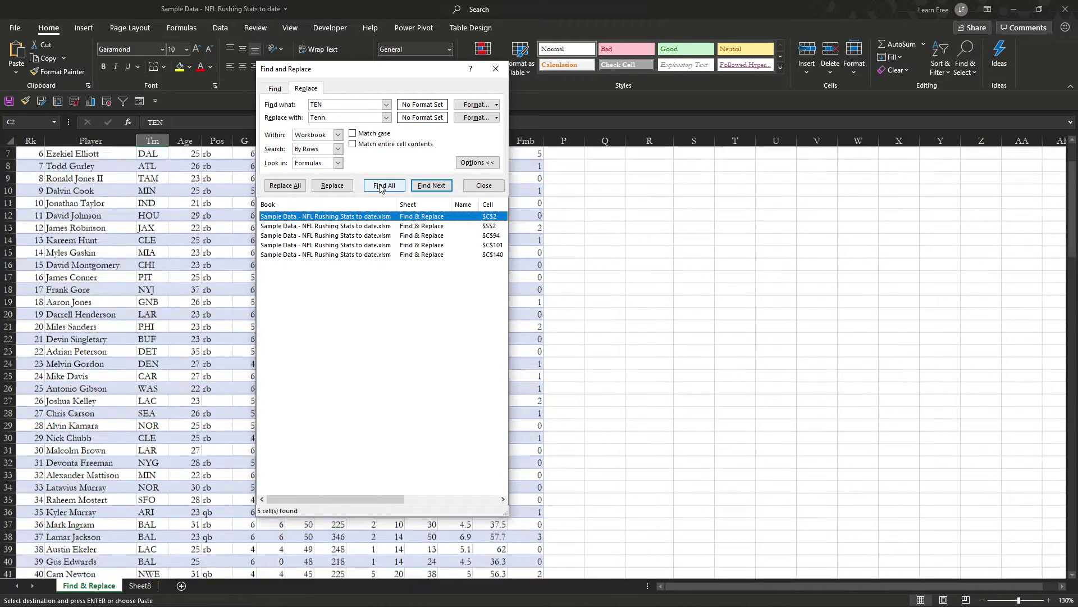
Step: Replace all TEN with Tenn. and acknowledge the 6-replacements message
click(304, 187)
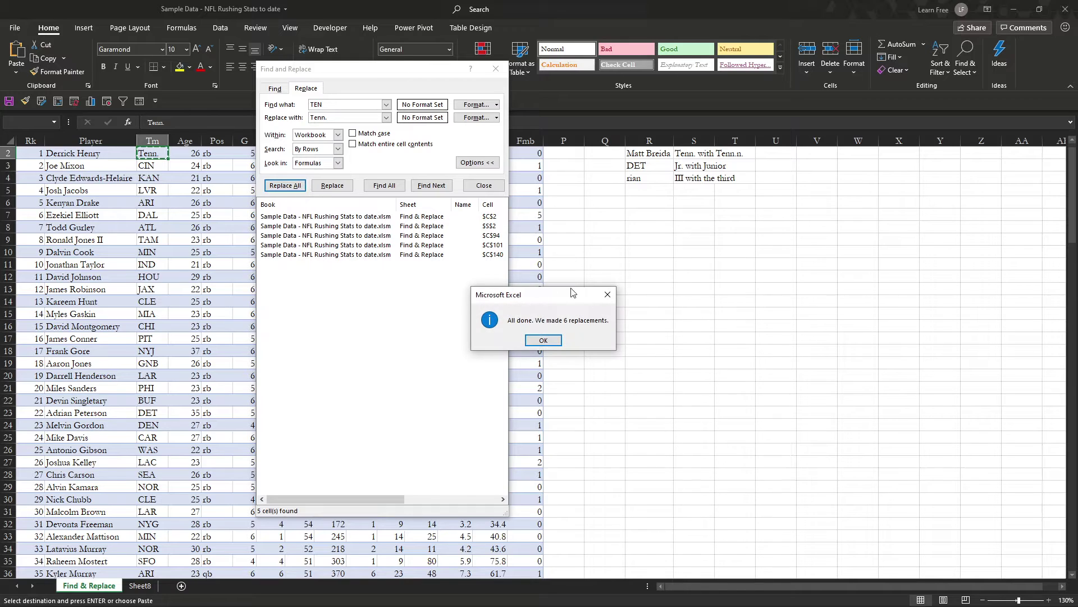
click(558, 341)
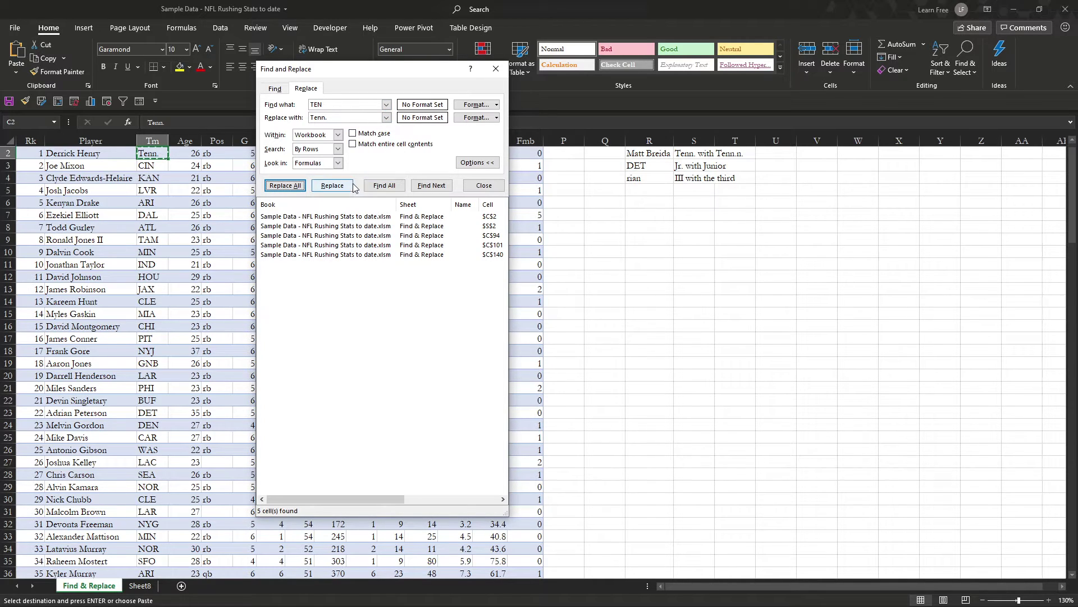
Step: Run a case-sensitive Find All for TEN and dismiss the not-found message
click(385, 187)
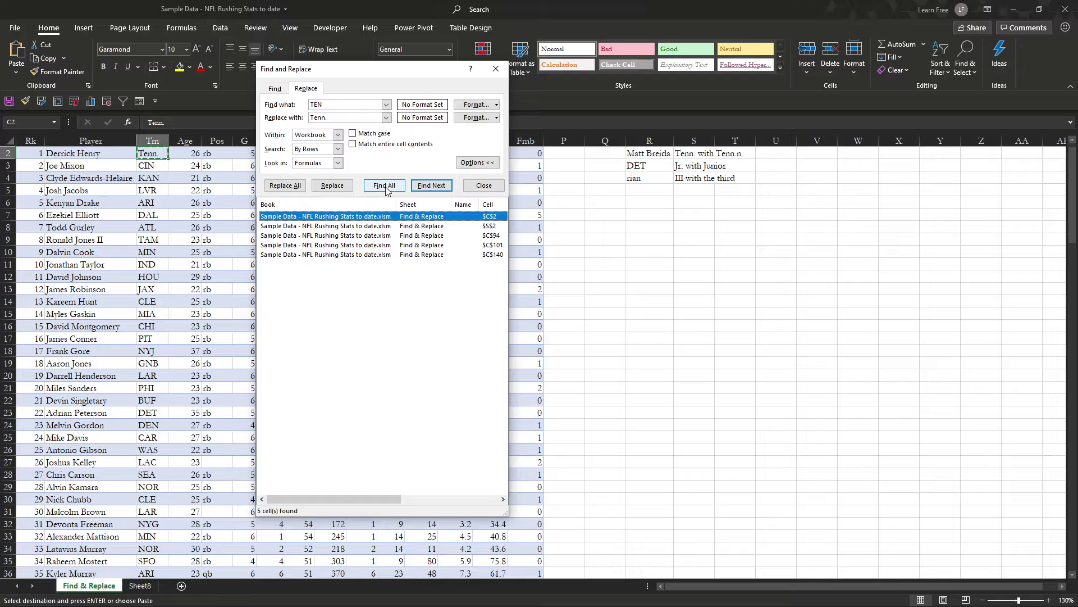
click(331, 107)
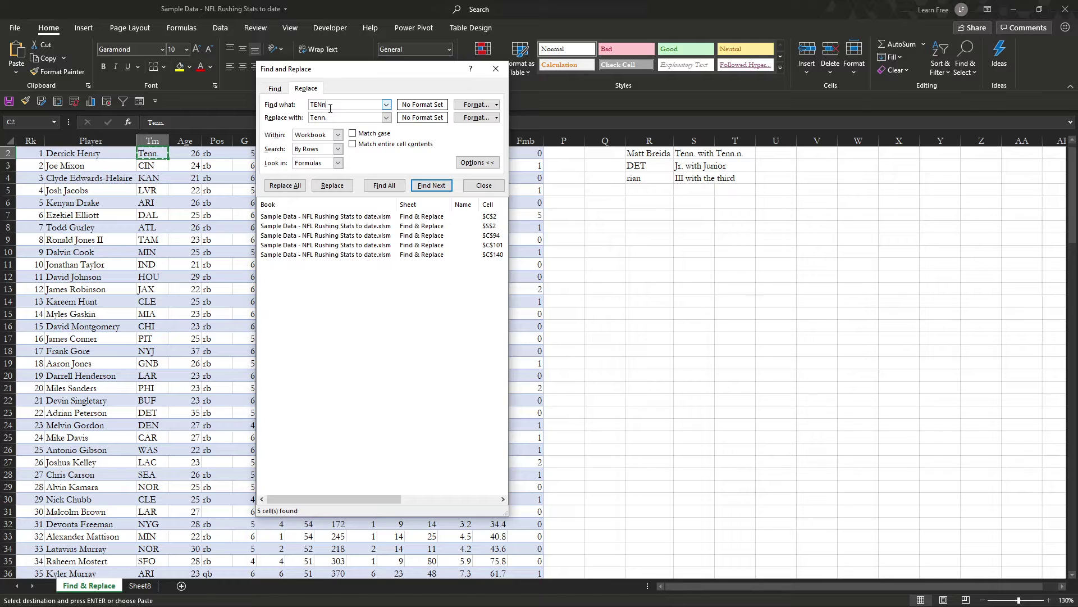
click(353, 133)
click(392, 188)
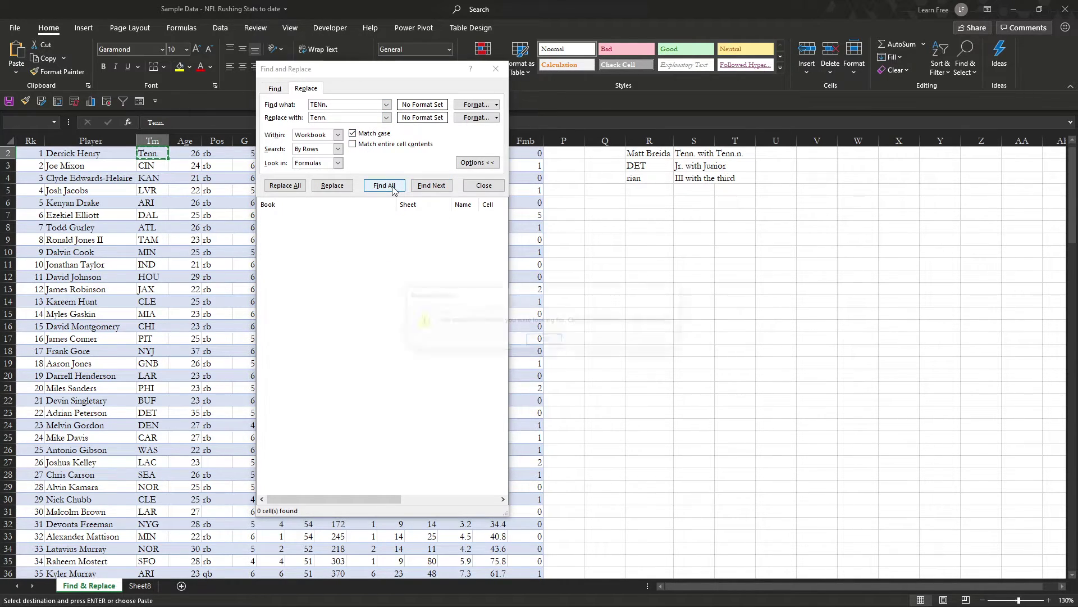
click(548, 338)
Step: Search for 'Tenn.' and list its five matches: C2, S2, C94, C101 and C140
key(alt+n)
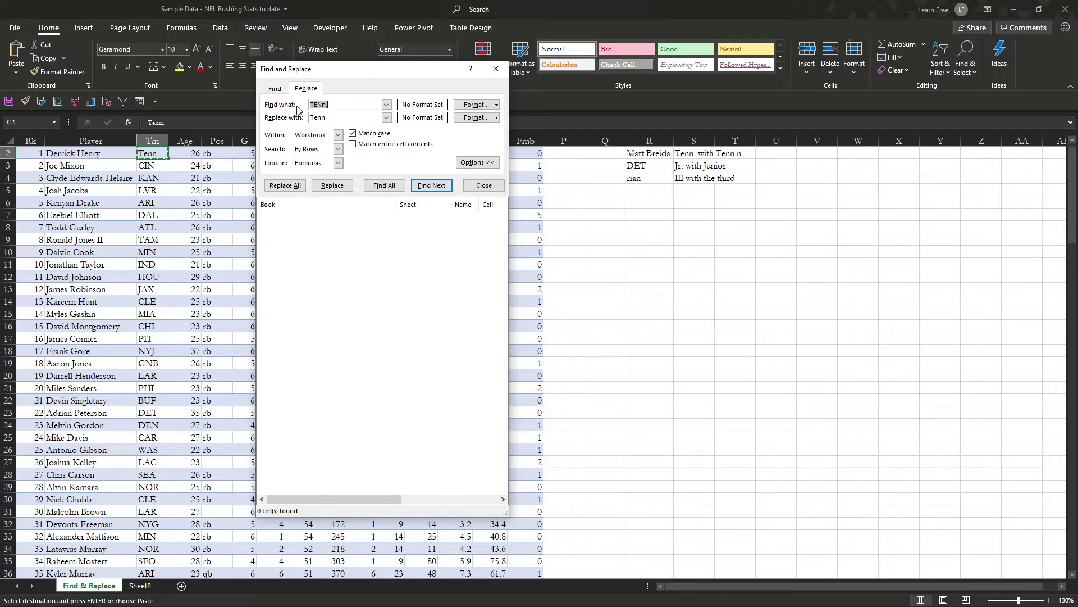
text(tEN)
key(BackSpace)
key(BackSpace)
key(BackSpace)
key(BackSpace)
text(Tenn.)
click(424, 186)
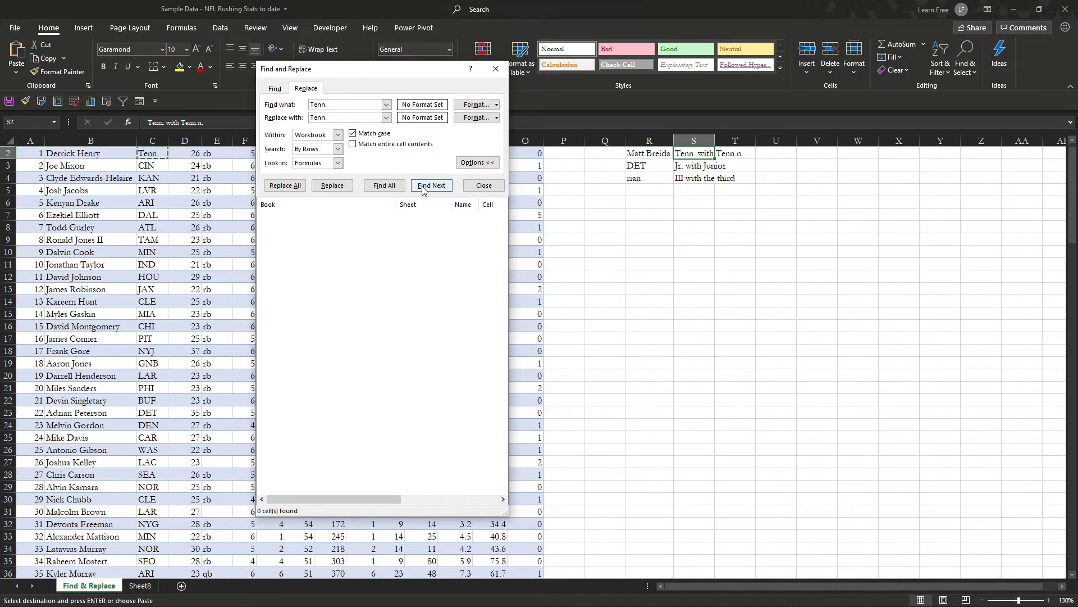
click(424, 189)
click(373, 190)
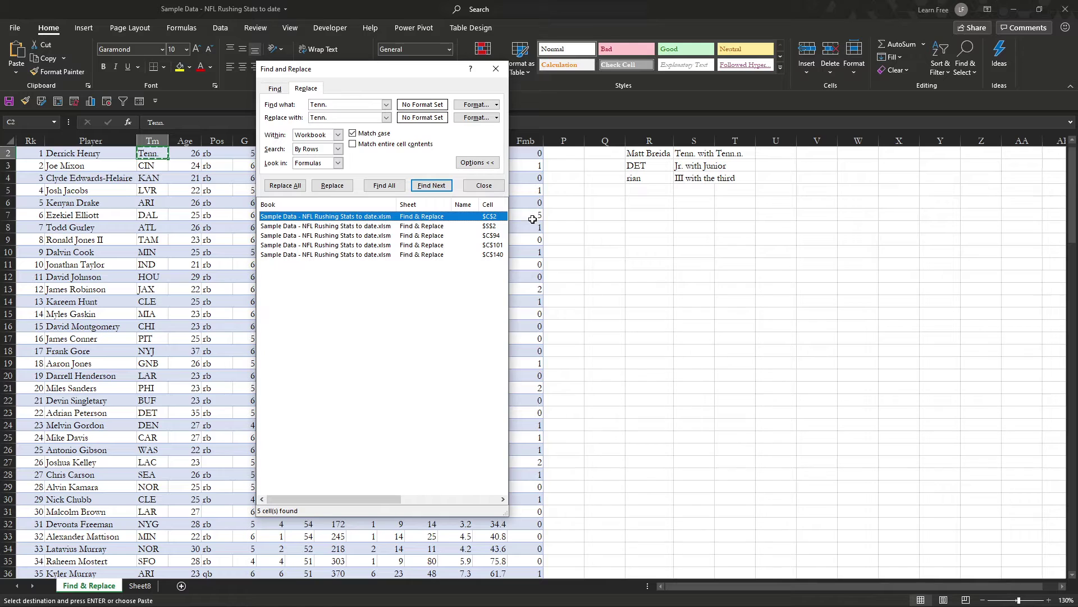
drag(331, 104, 309, 105)
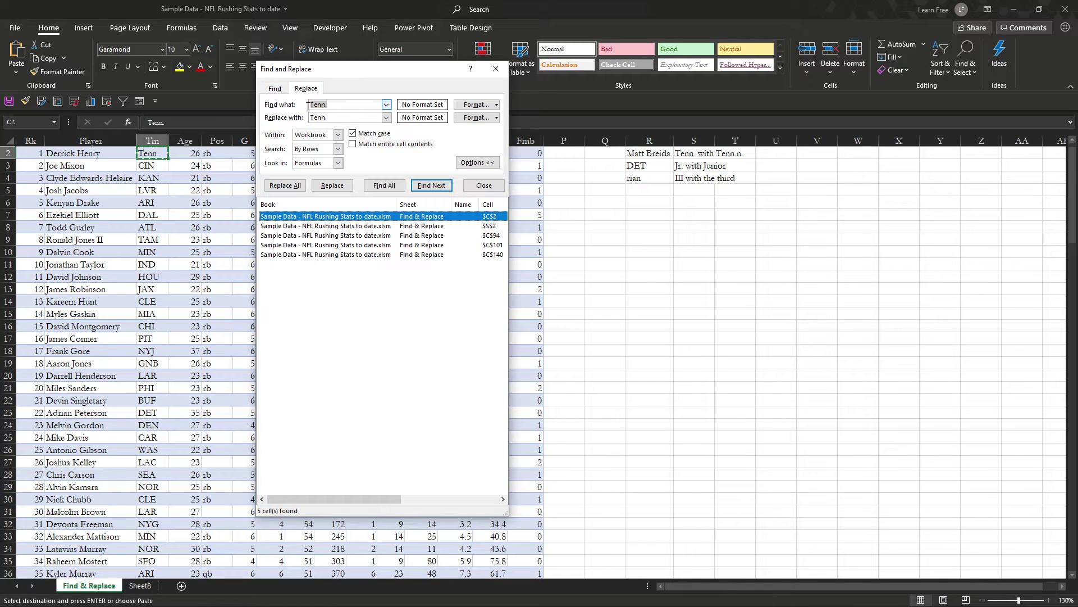
Step: Turn off Match case, then replace all five occurrences of Jr. with Junior
click(352, 134)
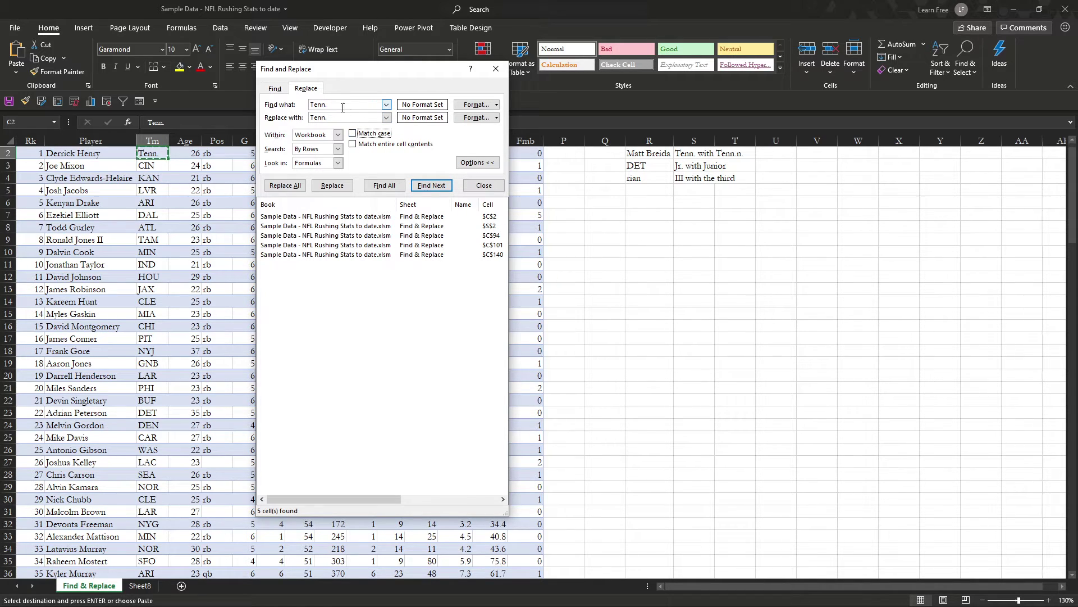
text(Jr.)
key(Tab)
text(Junio)
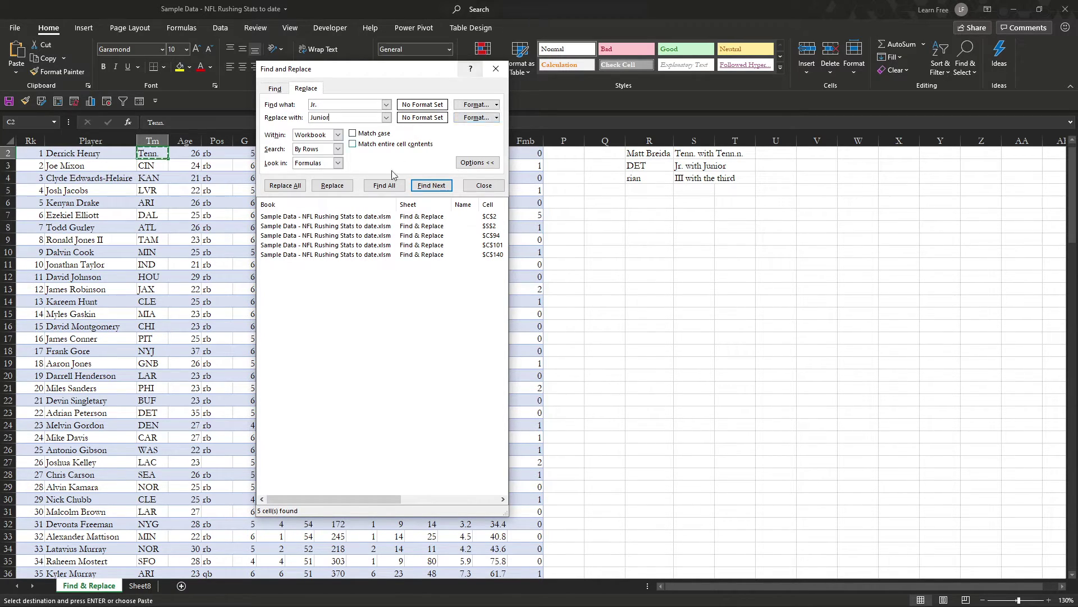
click(384, 185)
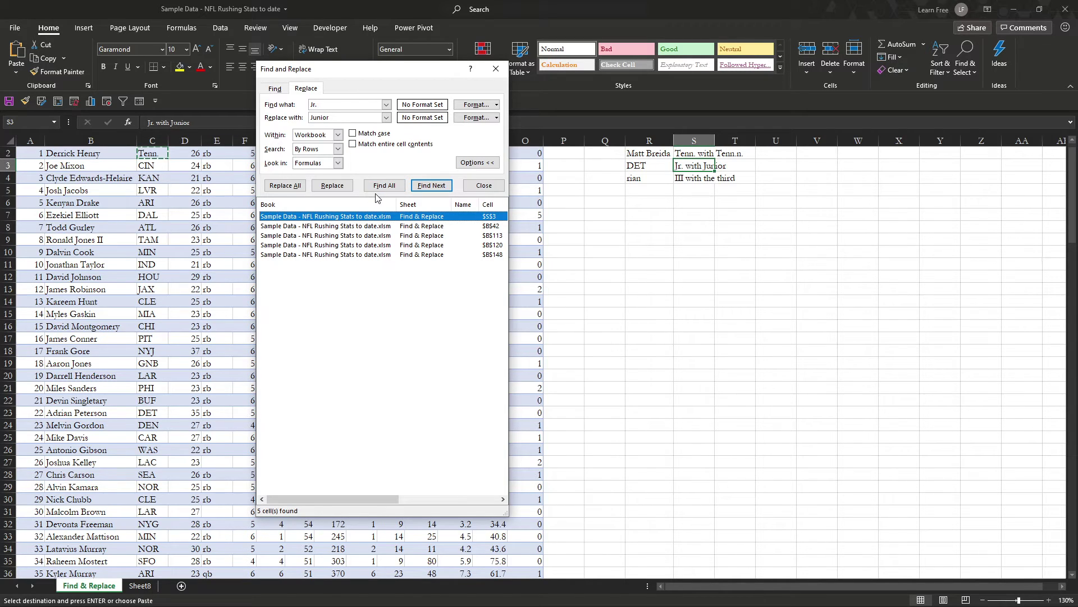
click(285, 186)
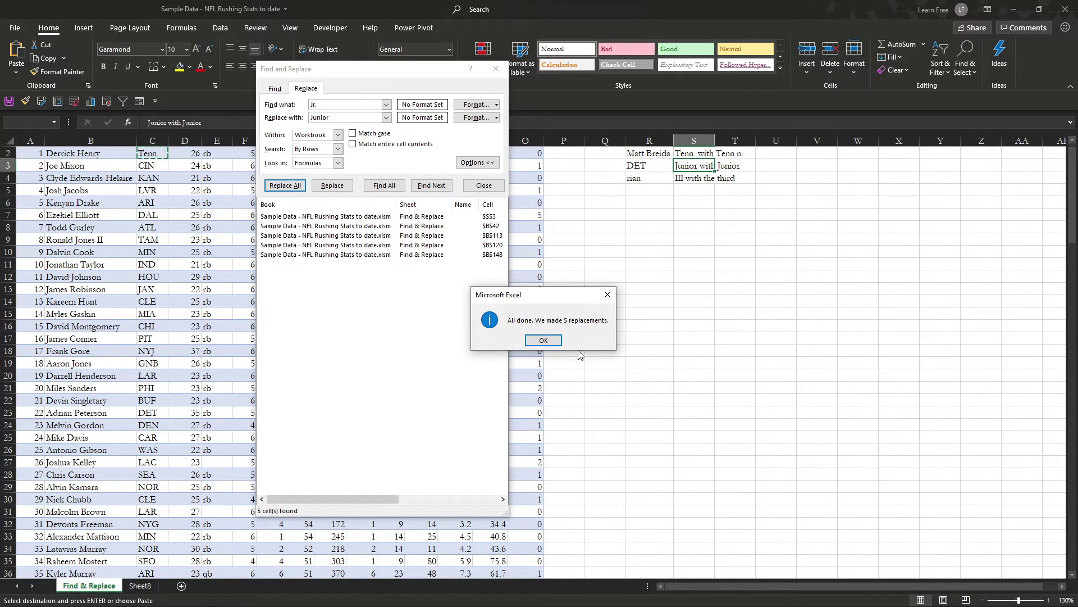
click(554, 343)
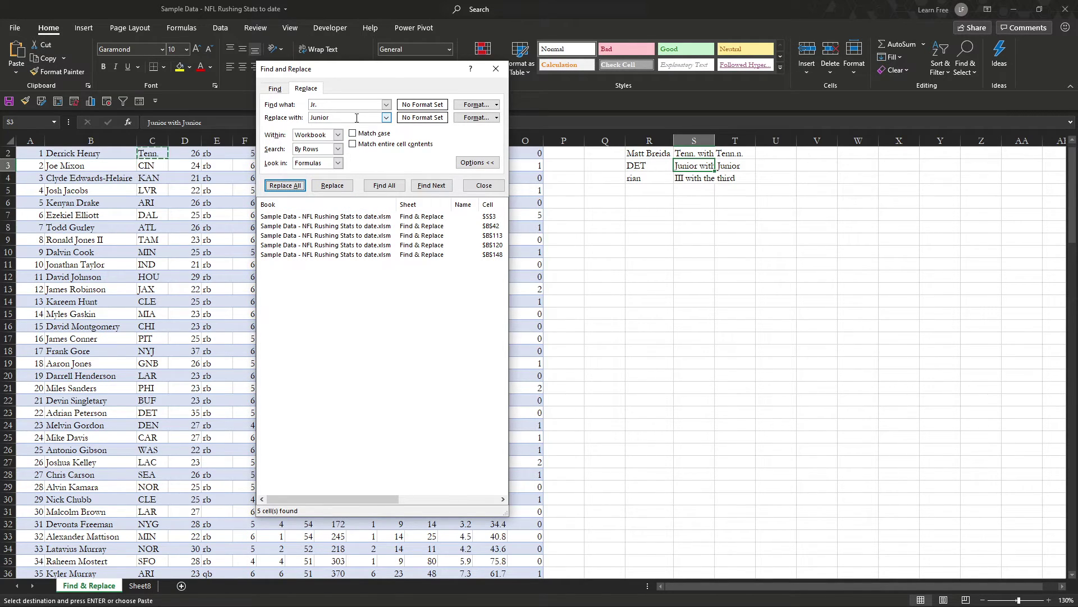
Step: Set the search term to III and the replacement to 'the third', listing all matches
click(314, 105)
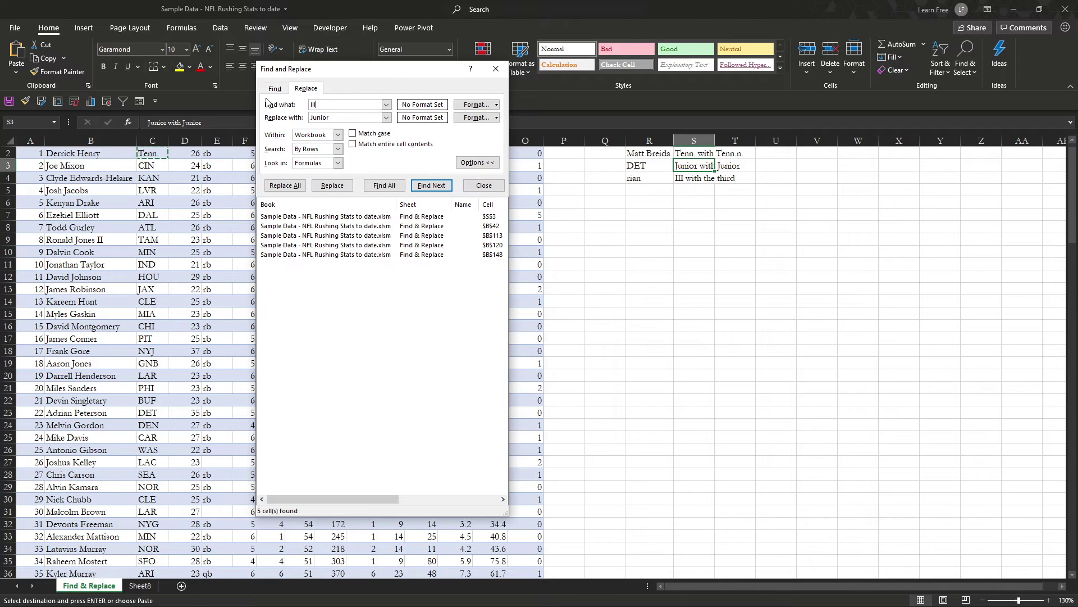
key(Tab)
text(t)
click(382, 185)
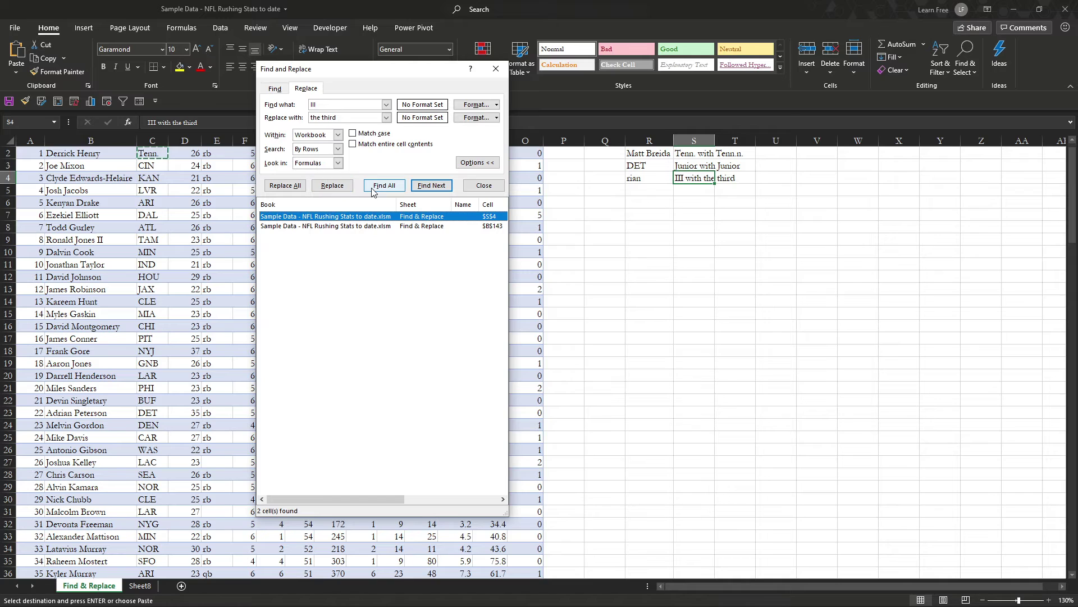
Step: Replace the III match in cell S4 with 'the third' and close the dialog
click(432, 186)
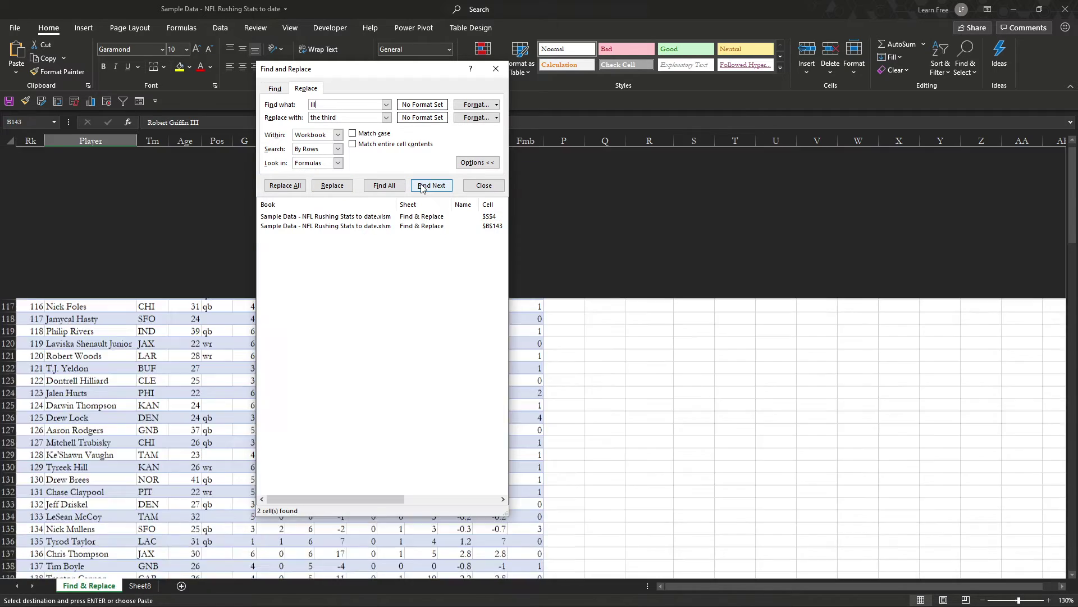
click(431, 185)
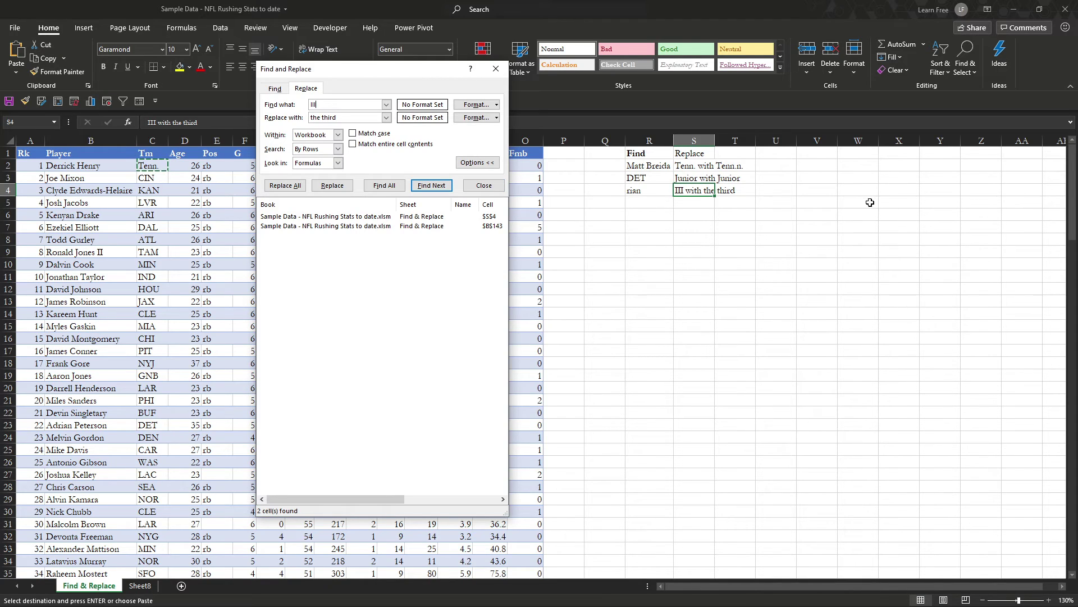
click(386, 189)
click(345, 187)
click(528, 337)
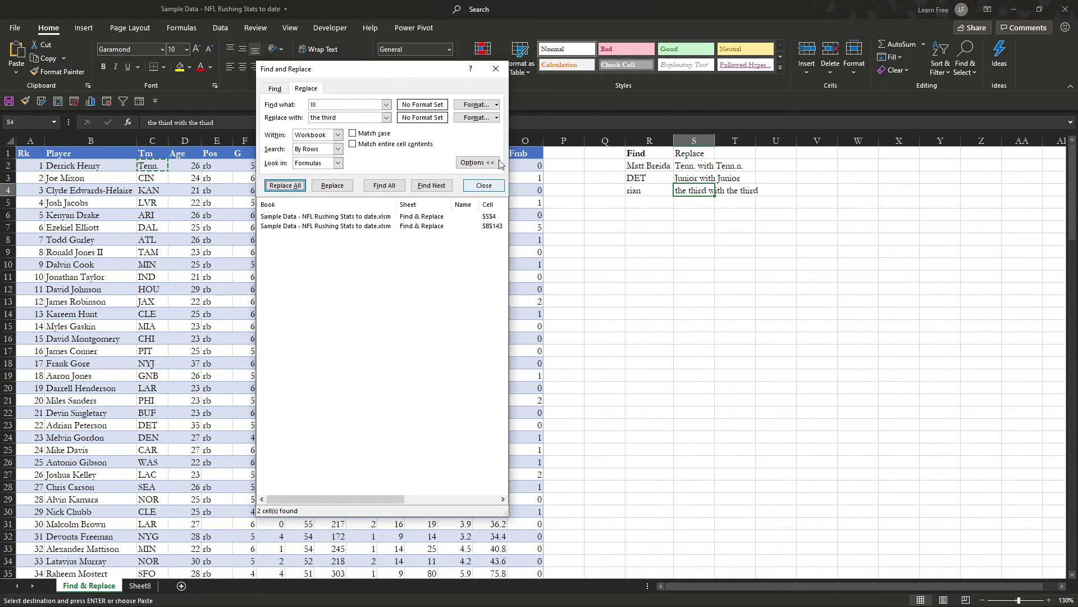
click(496, 68)
click(594, 258)
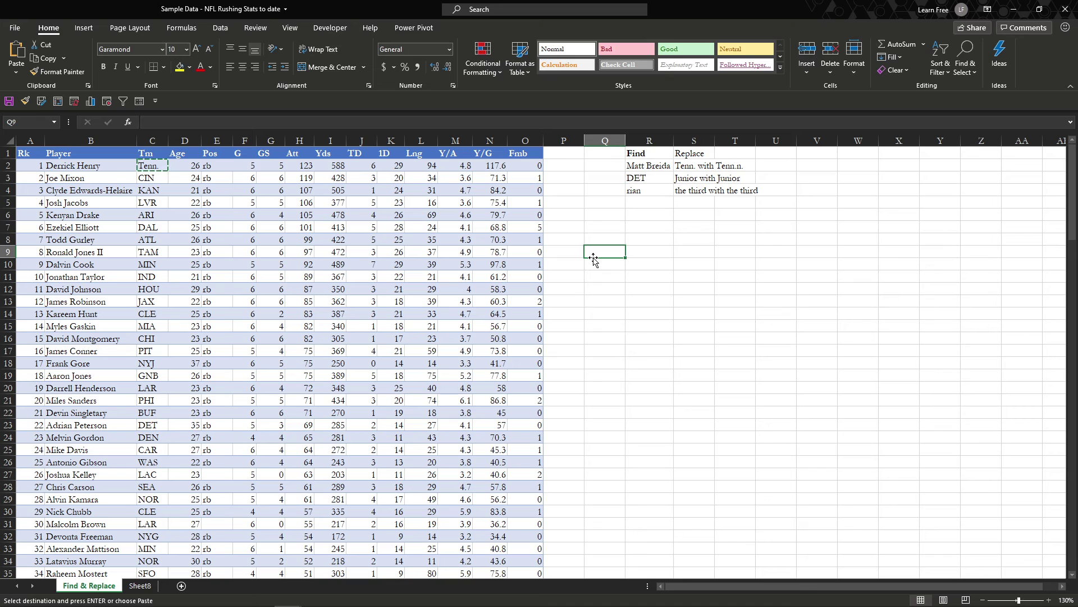
drag(23, 154, 528, 155)
click(528, 155)
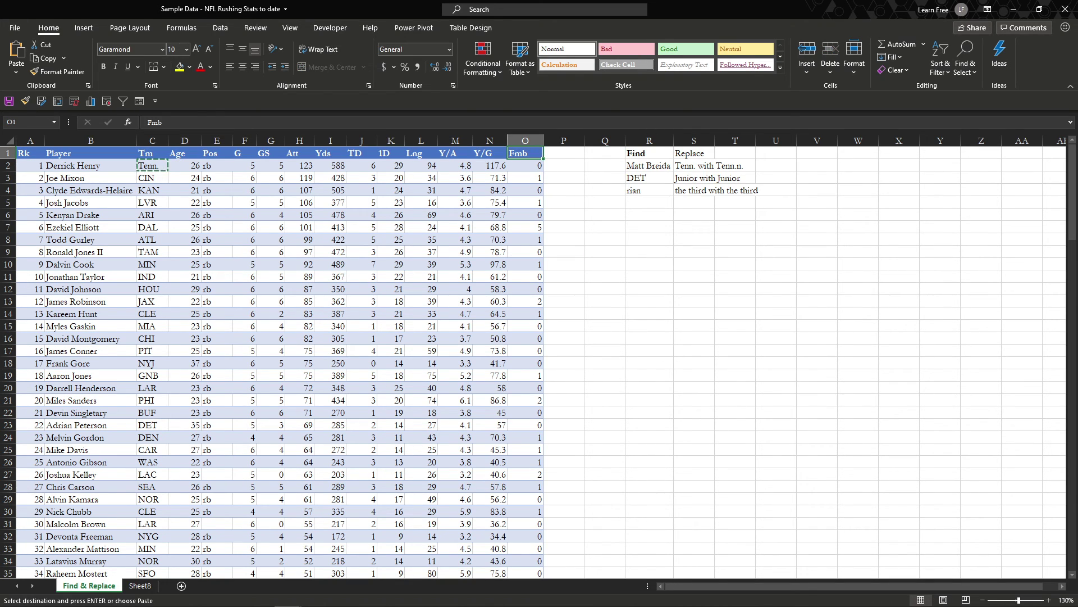